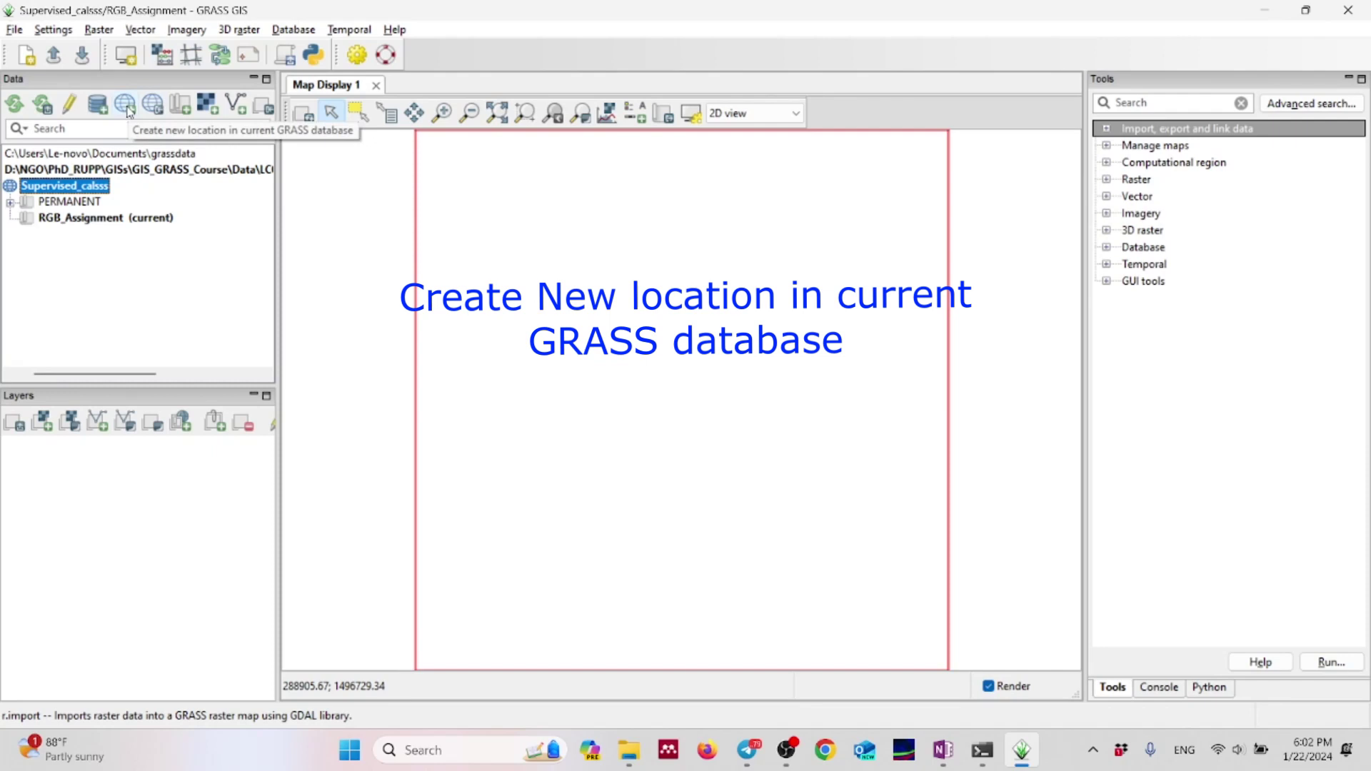
- Start a new location and name it RGB_Assignment
left_click(127, 107)
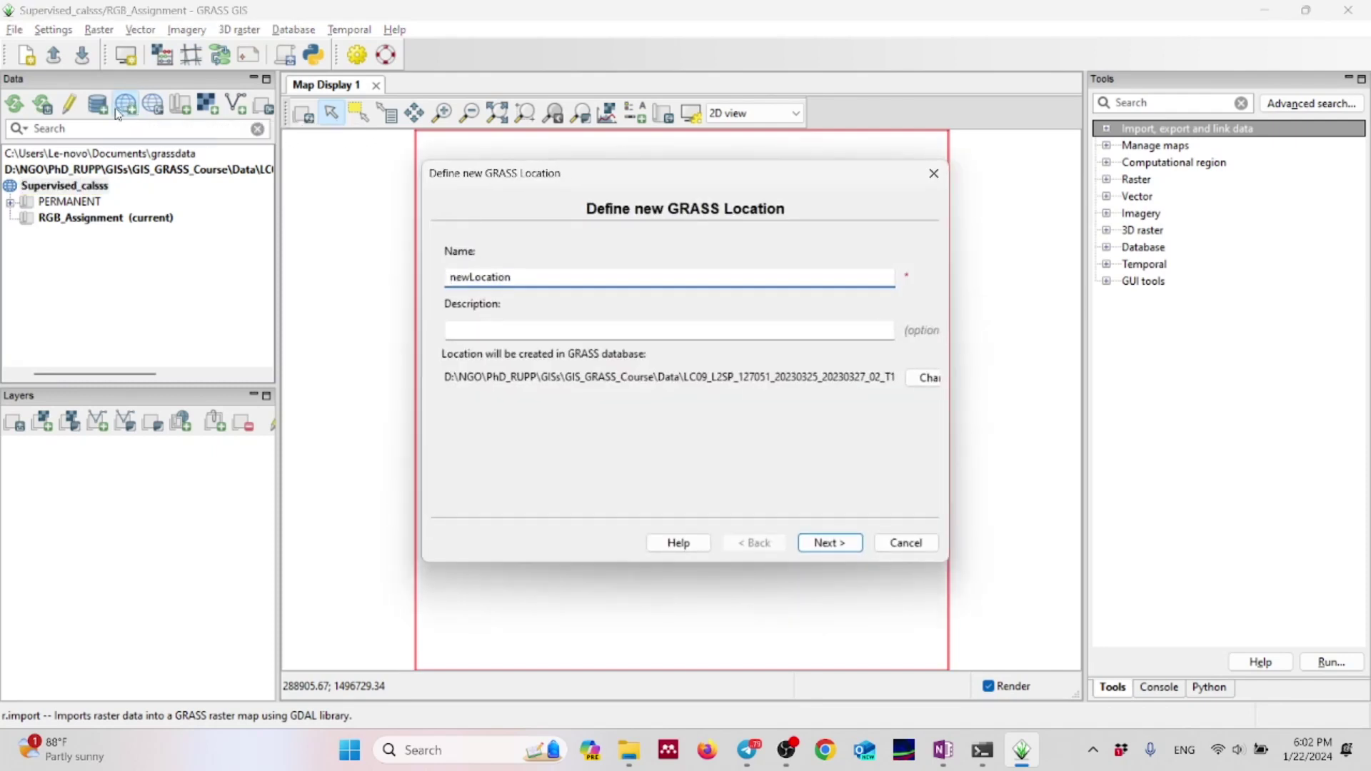
left_click_drag(599, 172, 576, 165)
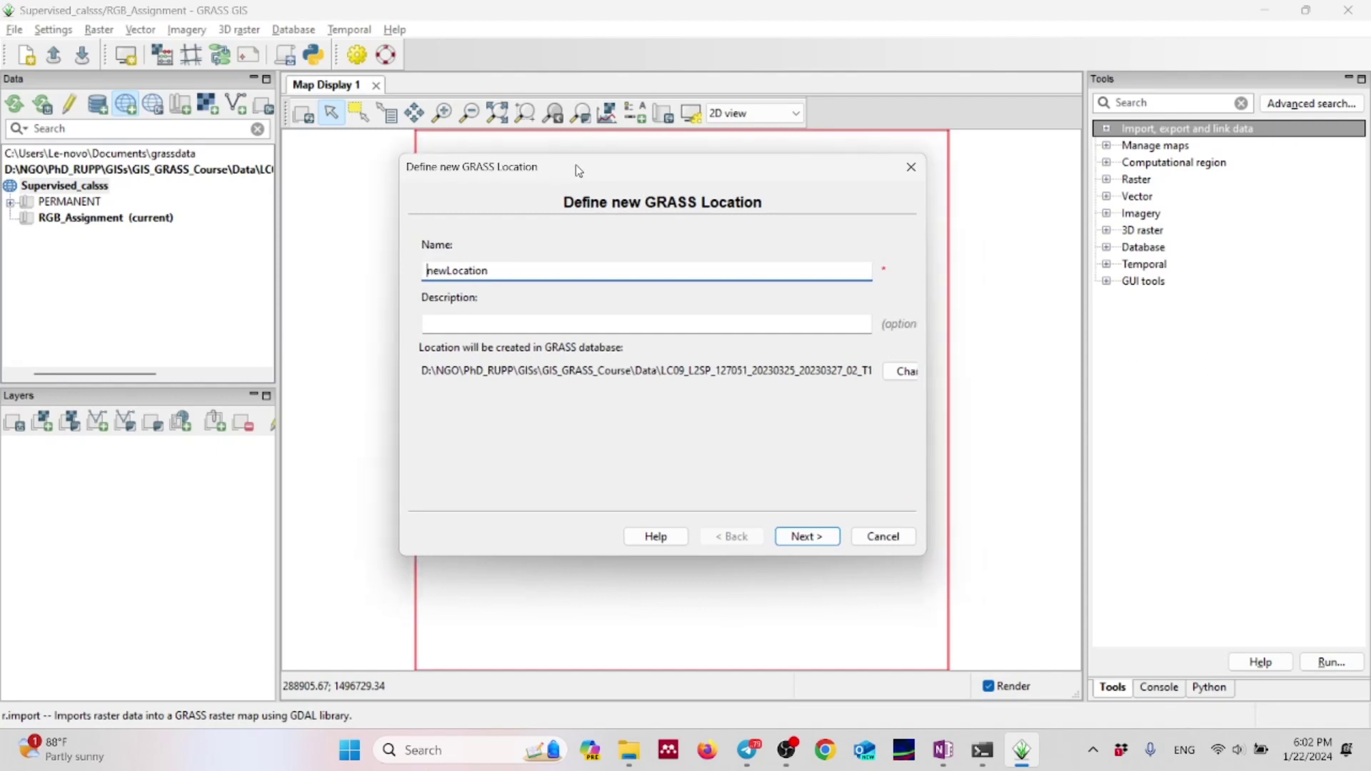
double_click(503, 268)
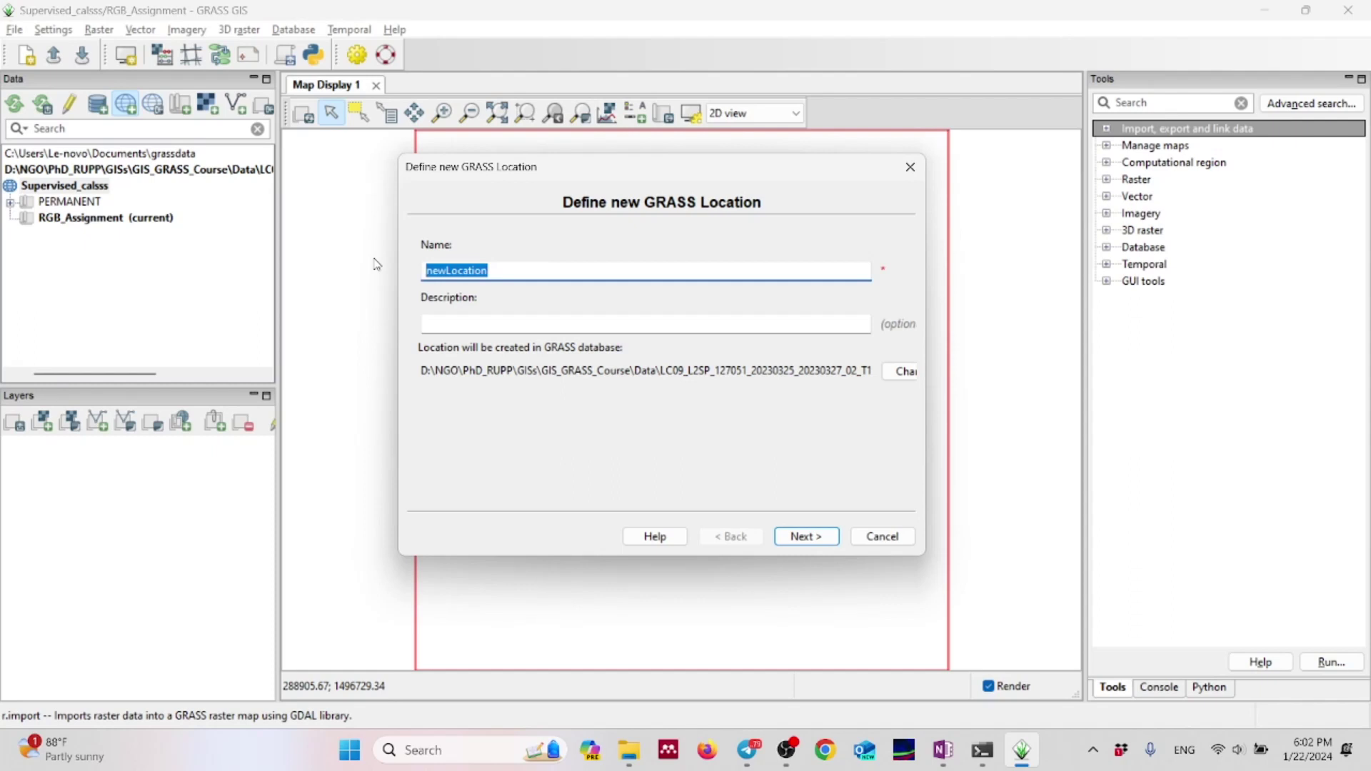
type("R")
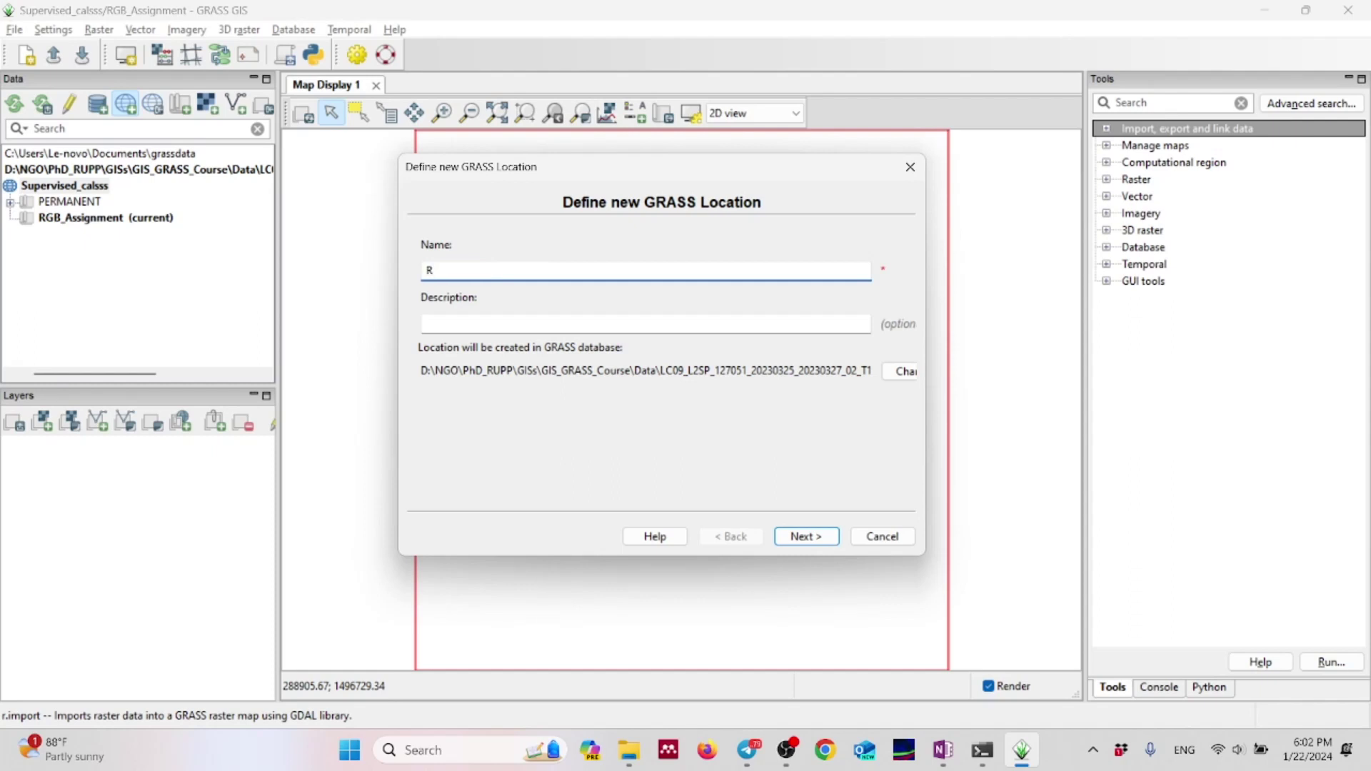
type("GB_Assignment")
- Enter the location description 'Assignment 1: RGB Imagese'
left_click(529, 321)
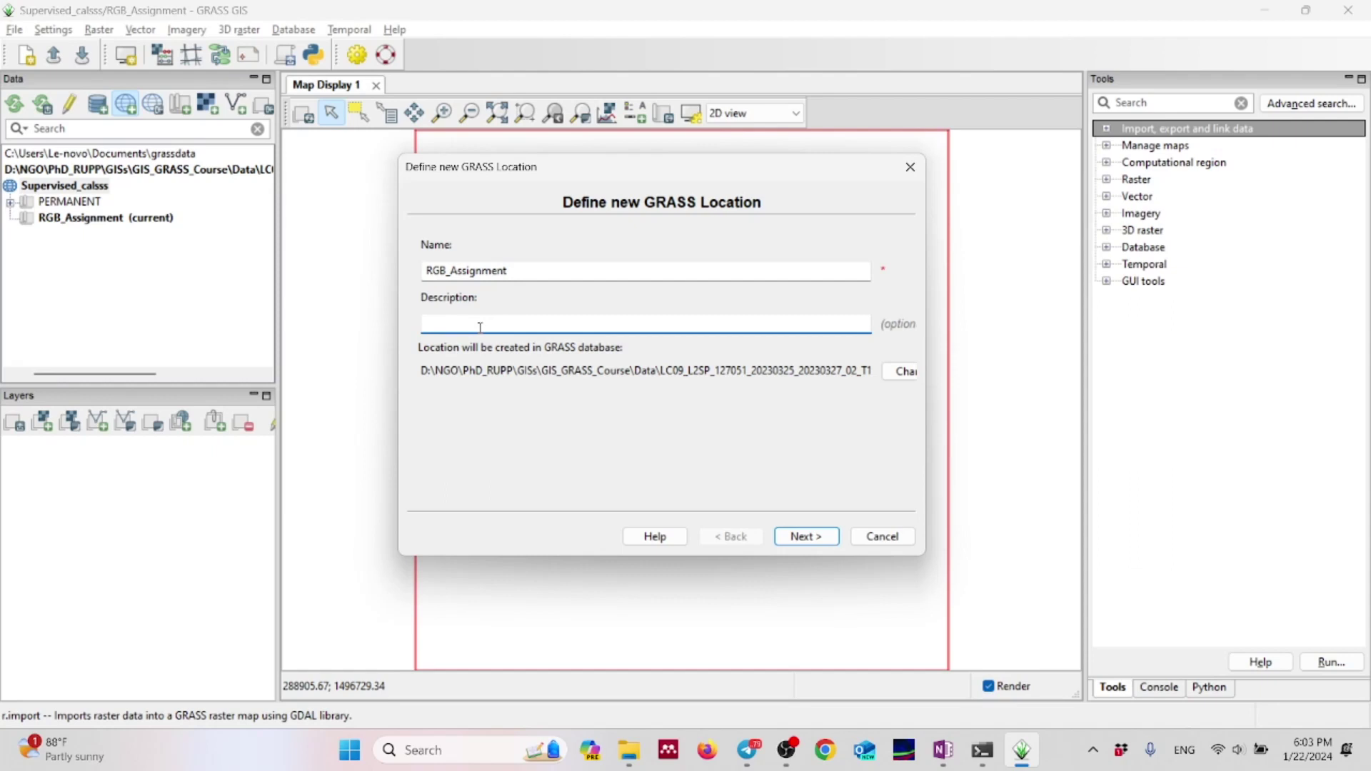
type("Assignment 1: RGB Imagese")
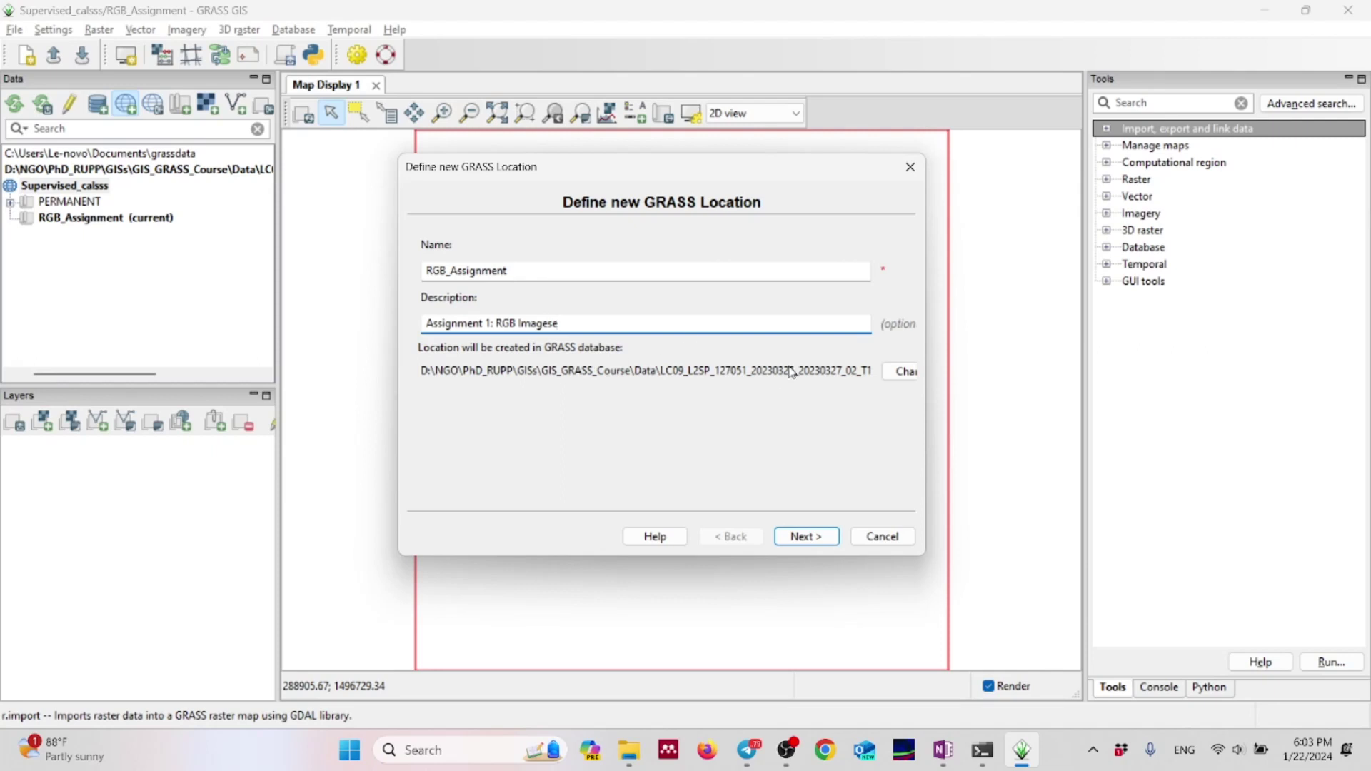
left_click(902, 373)
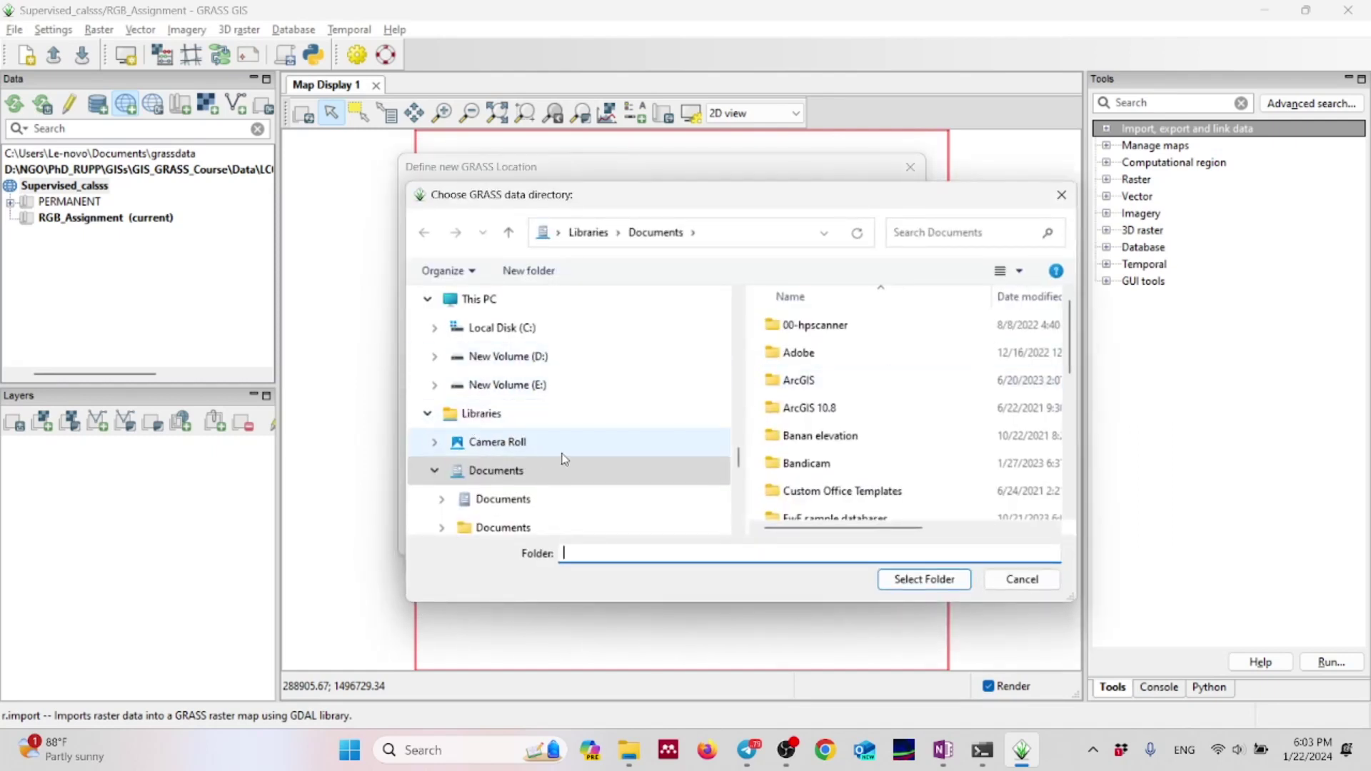
- Set the database folder to E:\GIS Data\GRASS_2023\GRASS_Assignments\Assignment_1_RGB
left_click(435, 385)
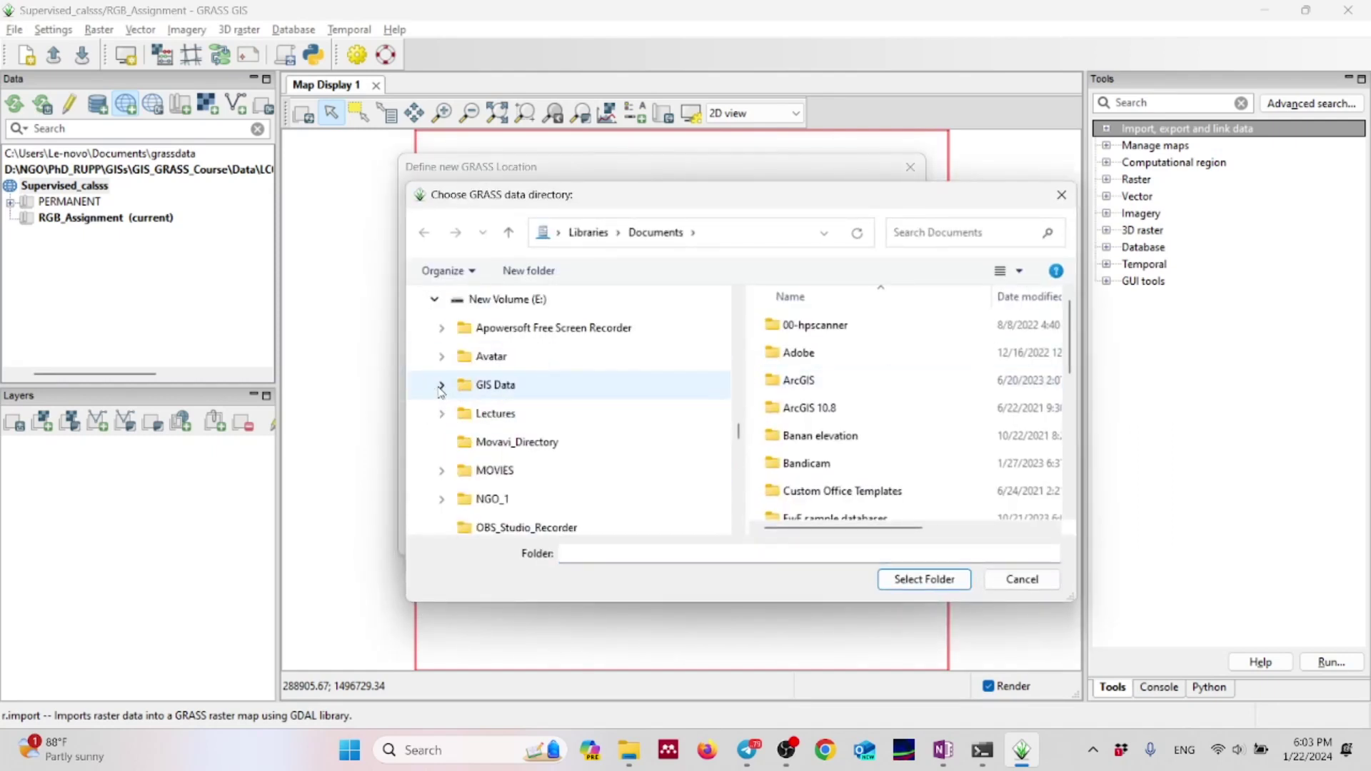
left_click(441, 387)
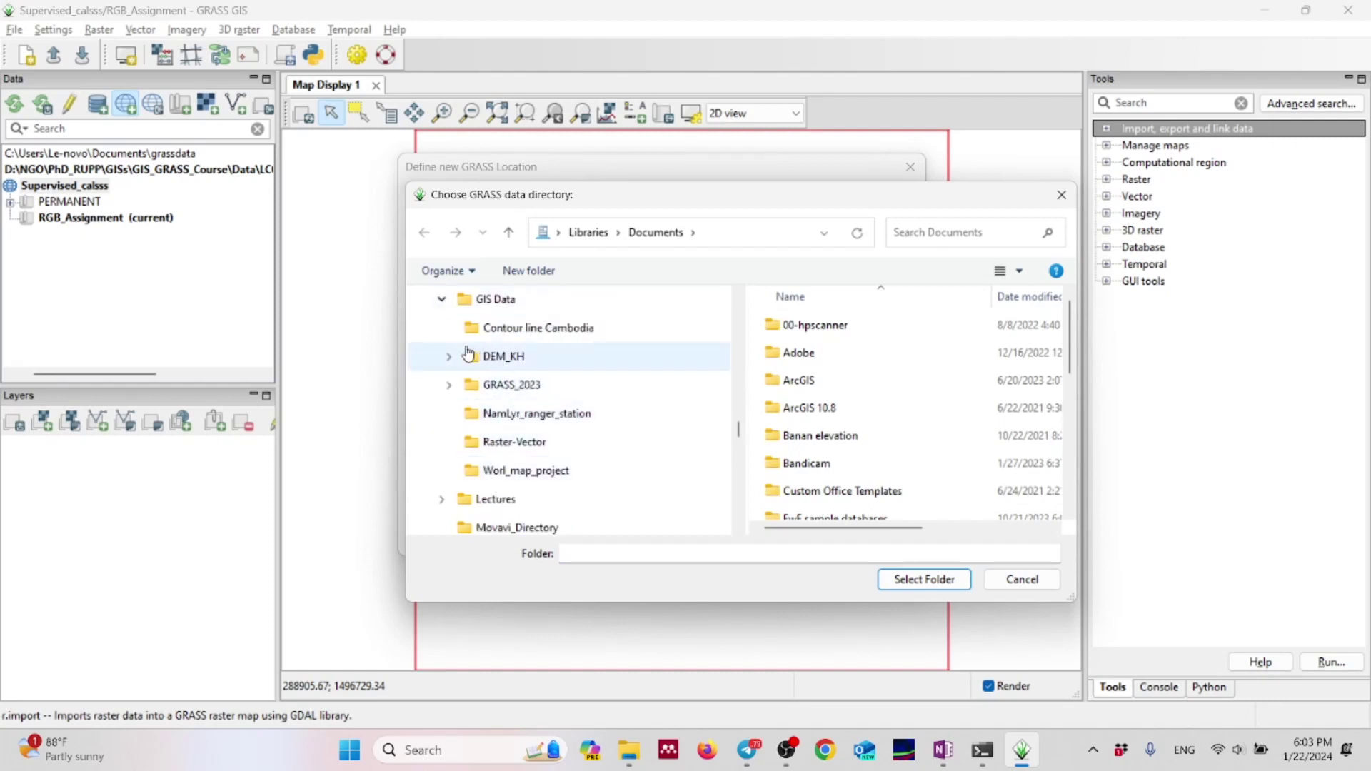
left_click(449, 385)
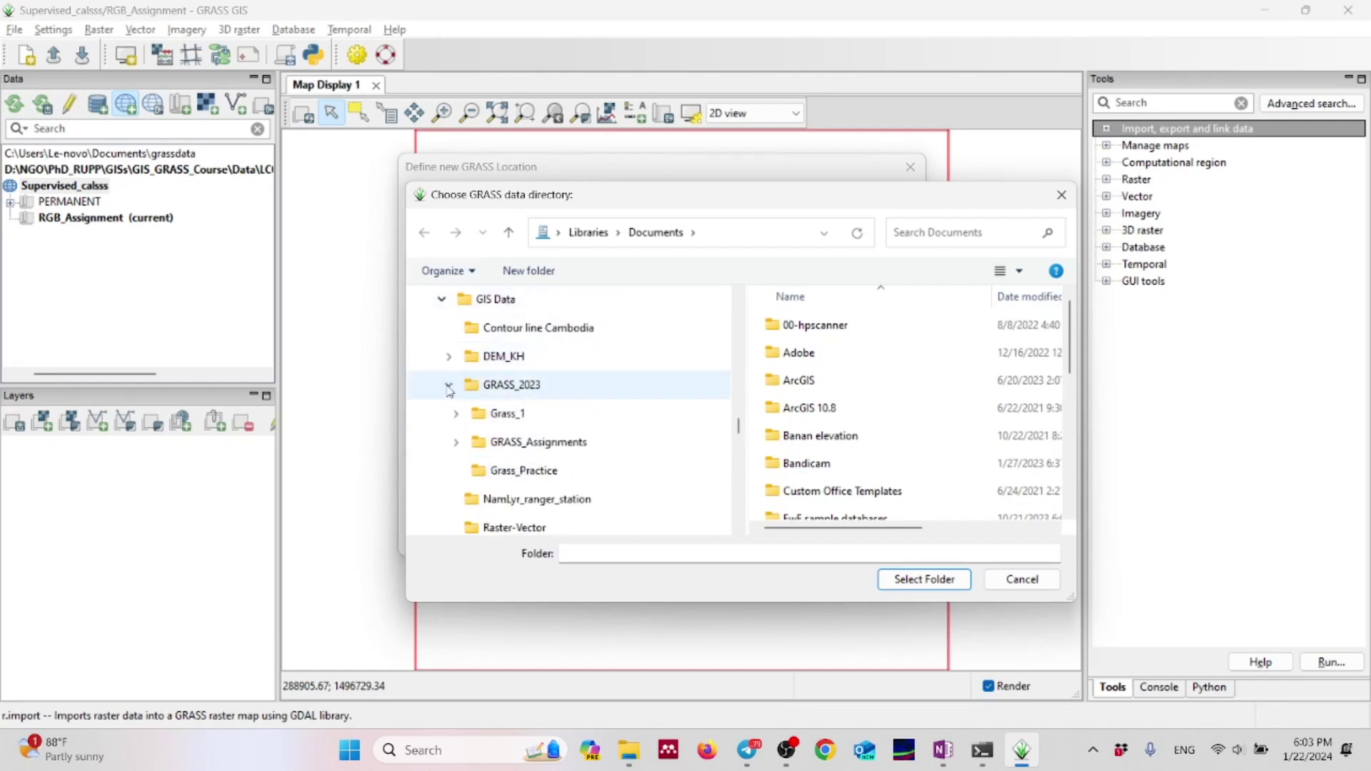
left_click(458, 444)
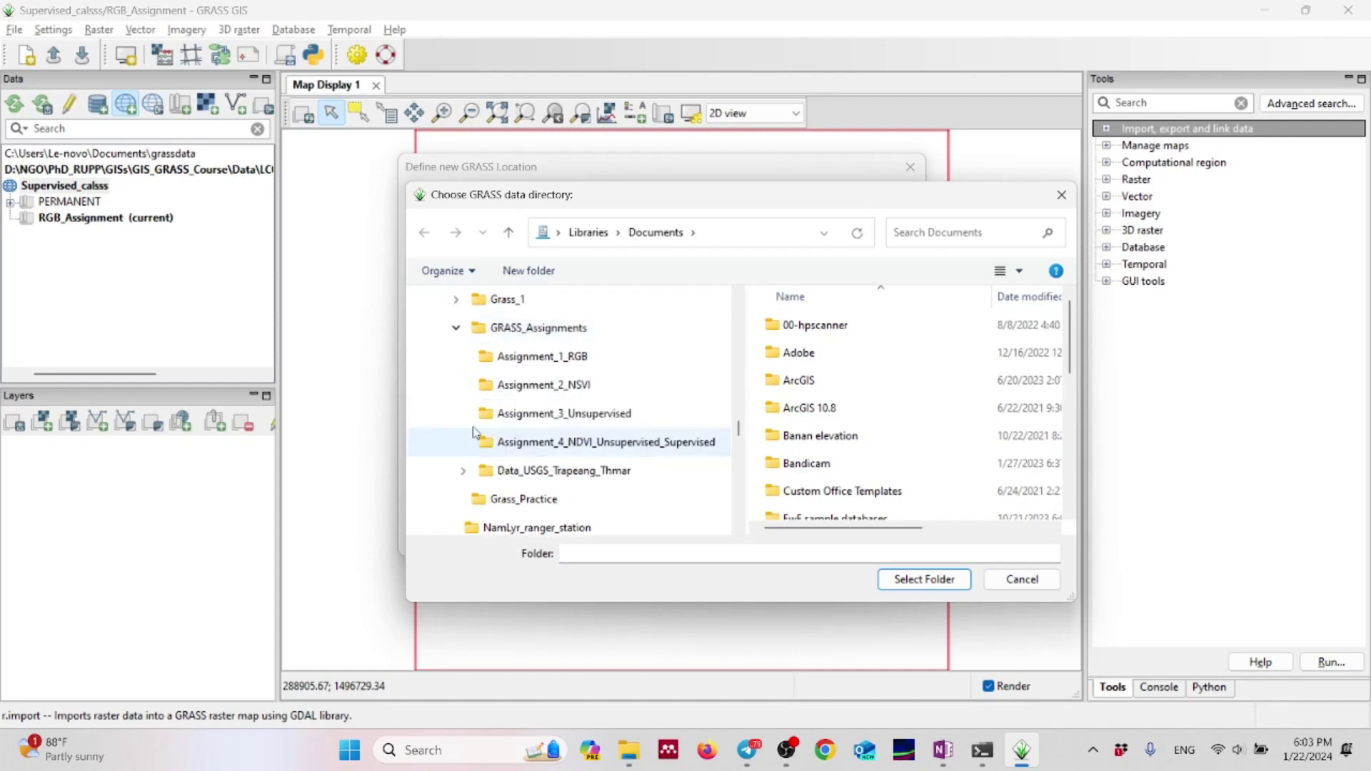
left_click(536, 365)
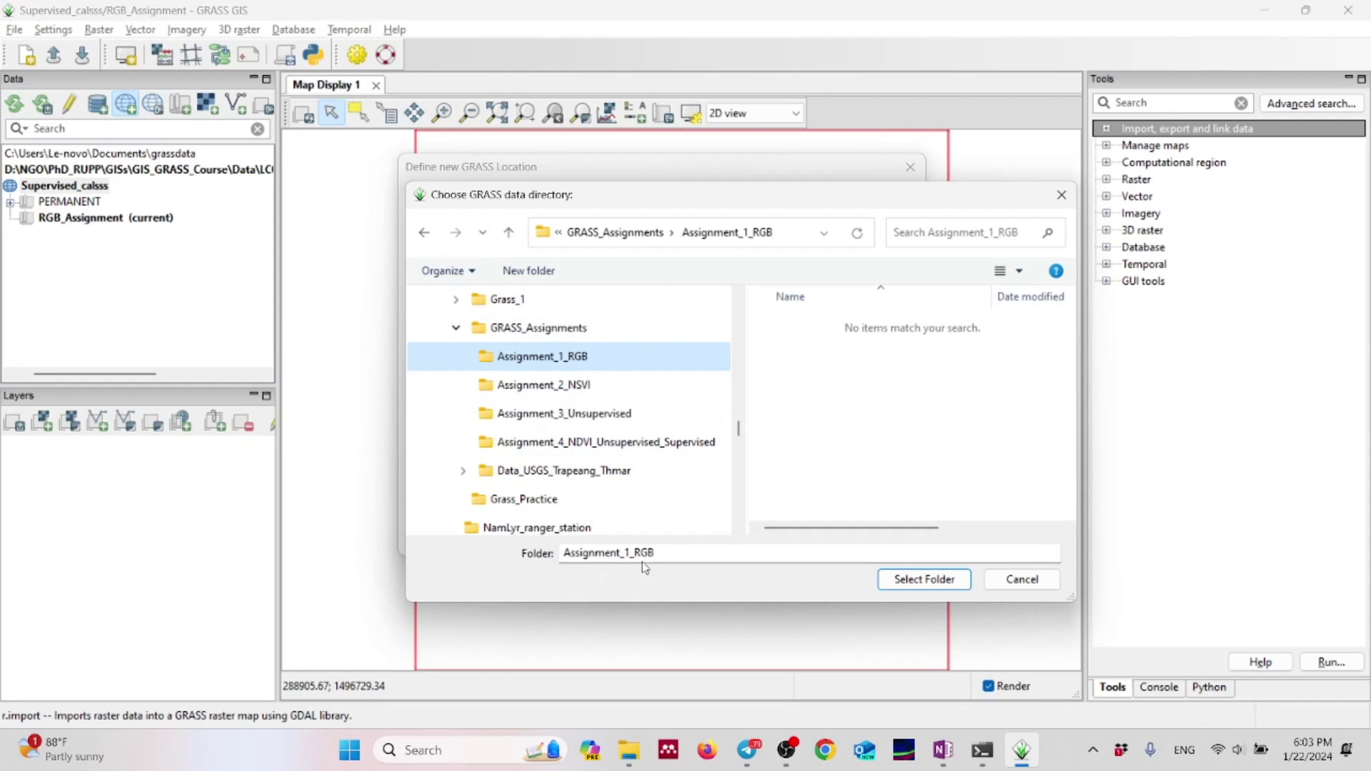
left_click(944, 585)
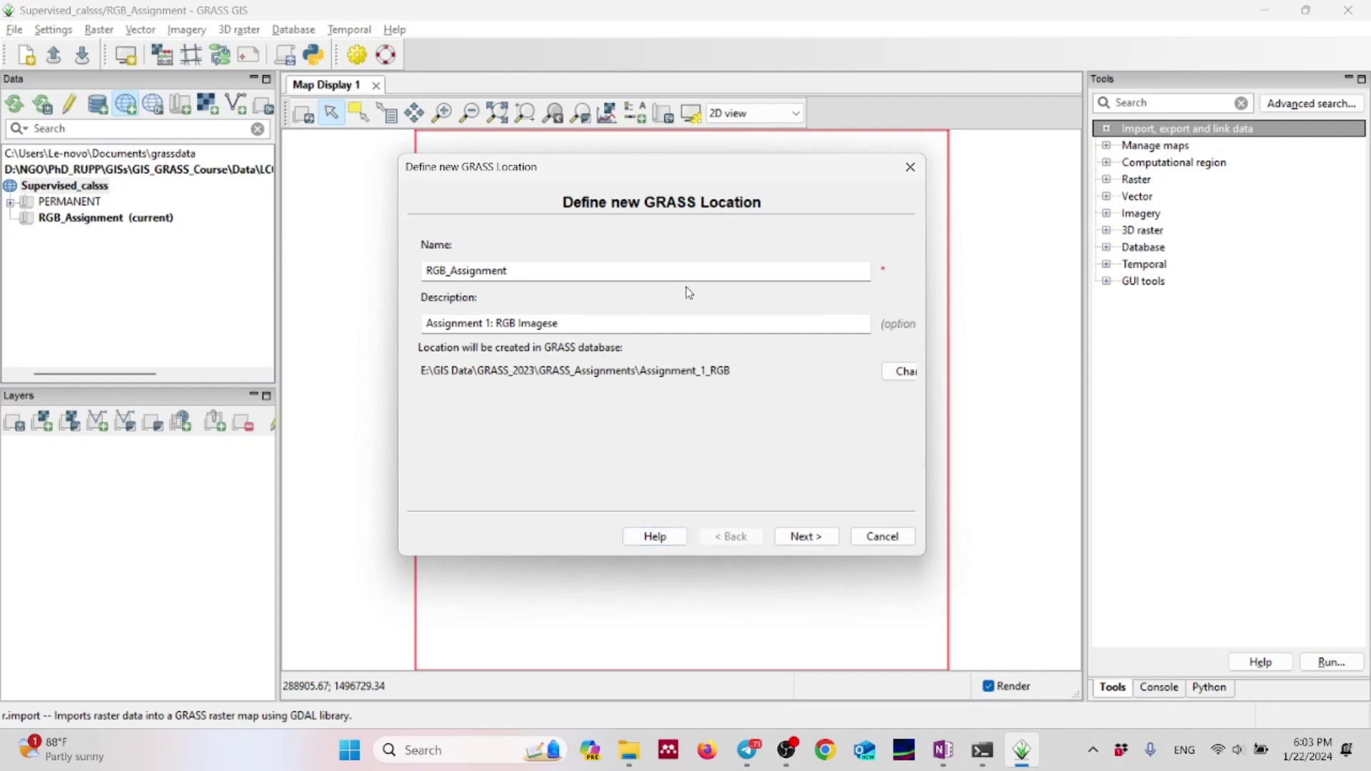
- Filter the EPSG list by 48N and pick WGS 84 / UTM zone 48N (32648)
left_click(812, 542)
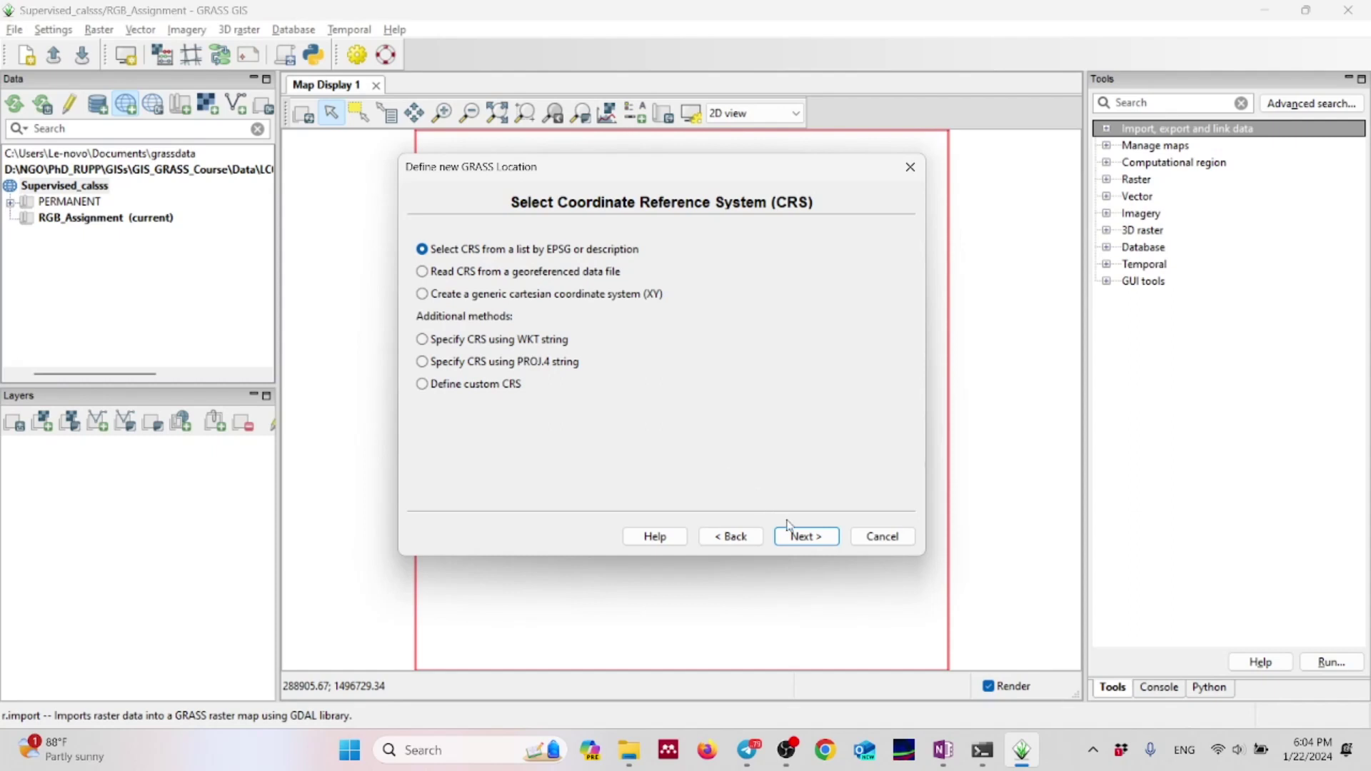
left_click(805, 536)
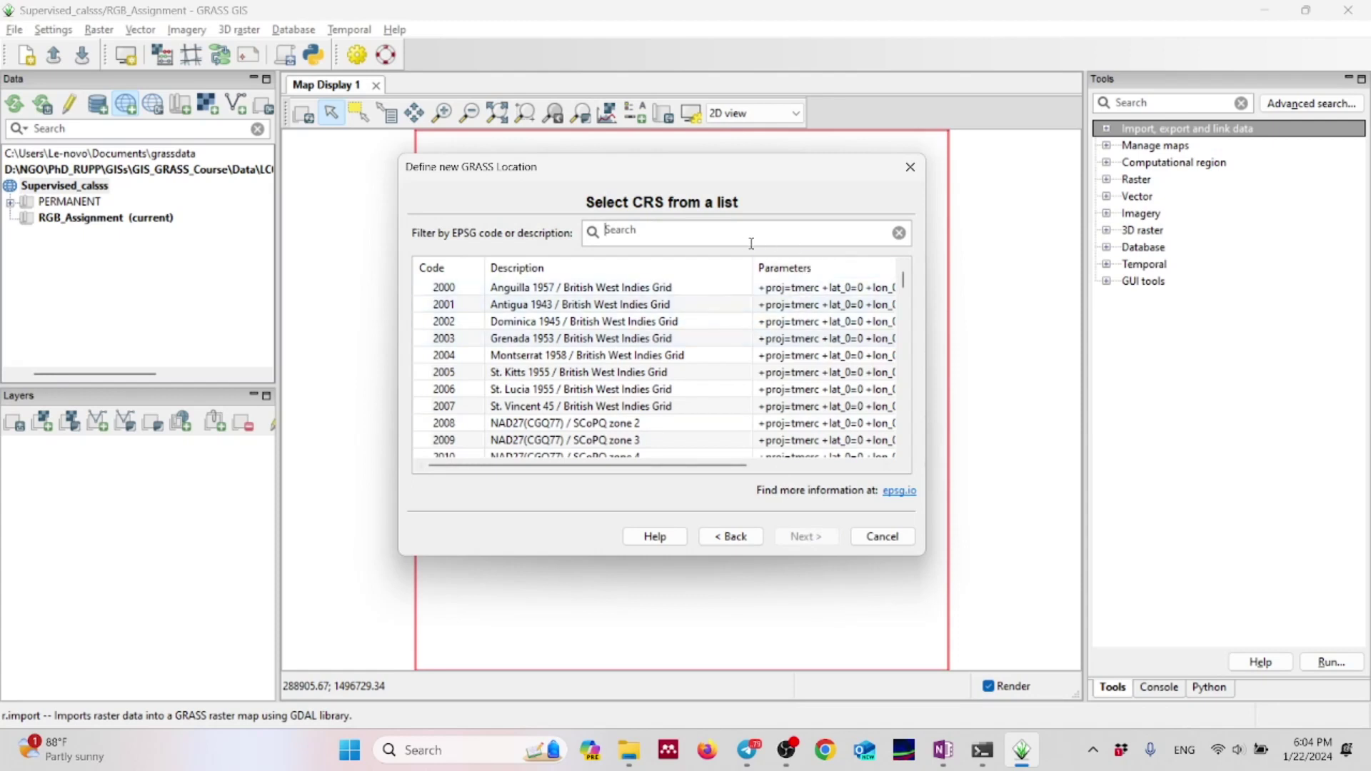
left_click(723, 233)
left_click(682, 241)
type("32648")
key("BackSpace")
key("BackSpace")
key("BackSpace")
key("BackSpace")
key("BackSpace")
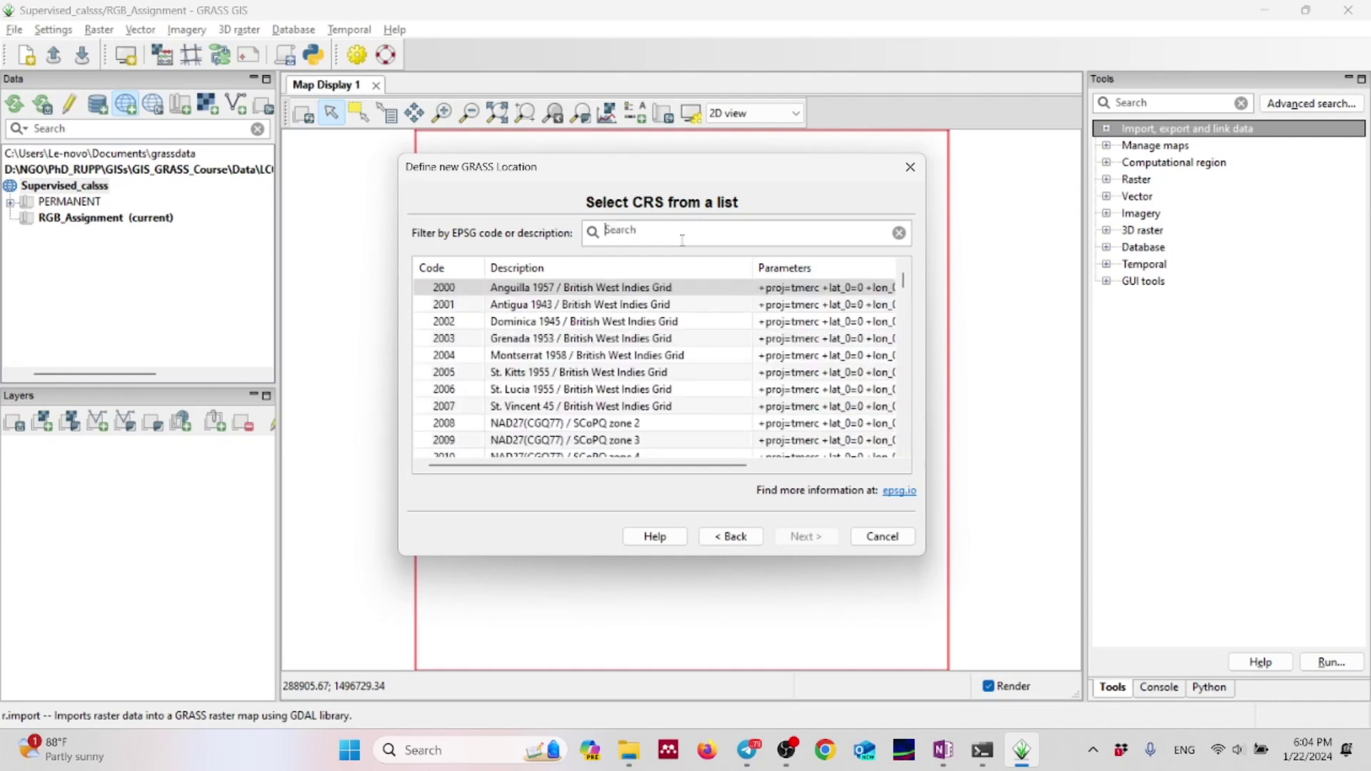
type("48N")
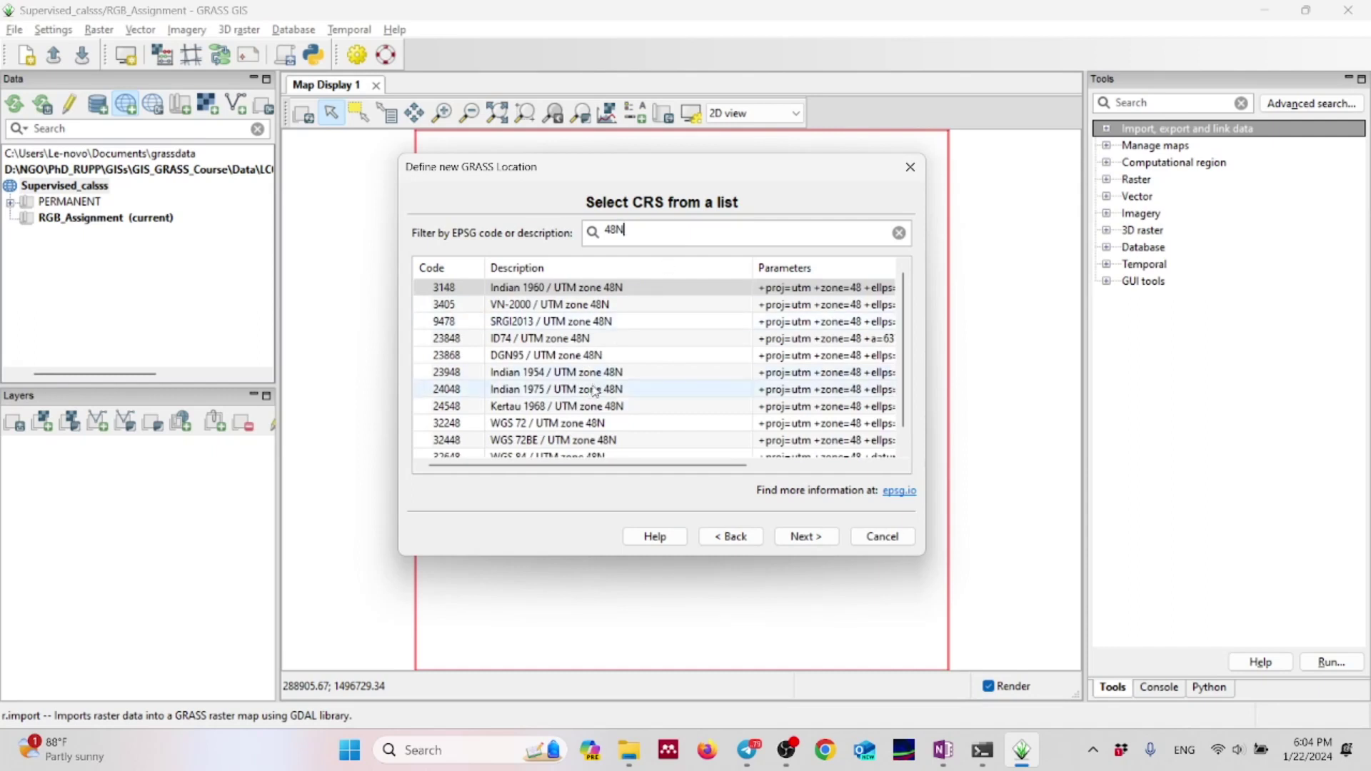
scroll(596, 391, "down", 1)
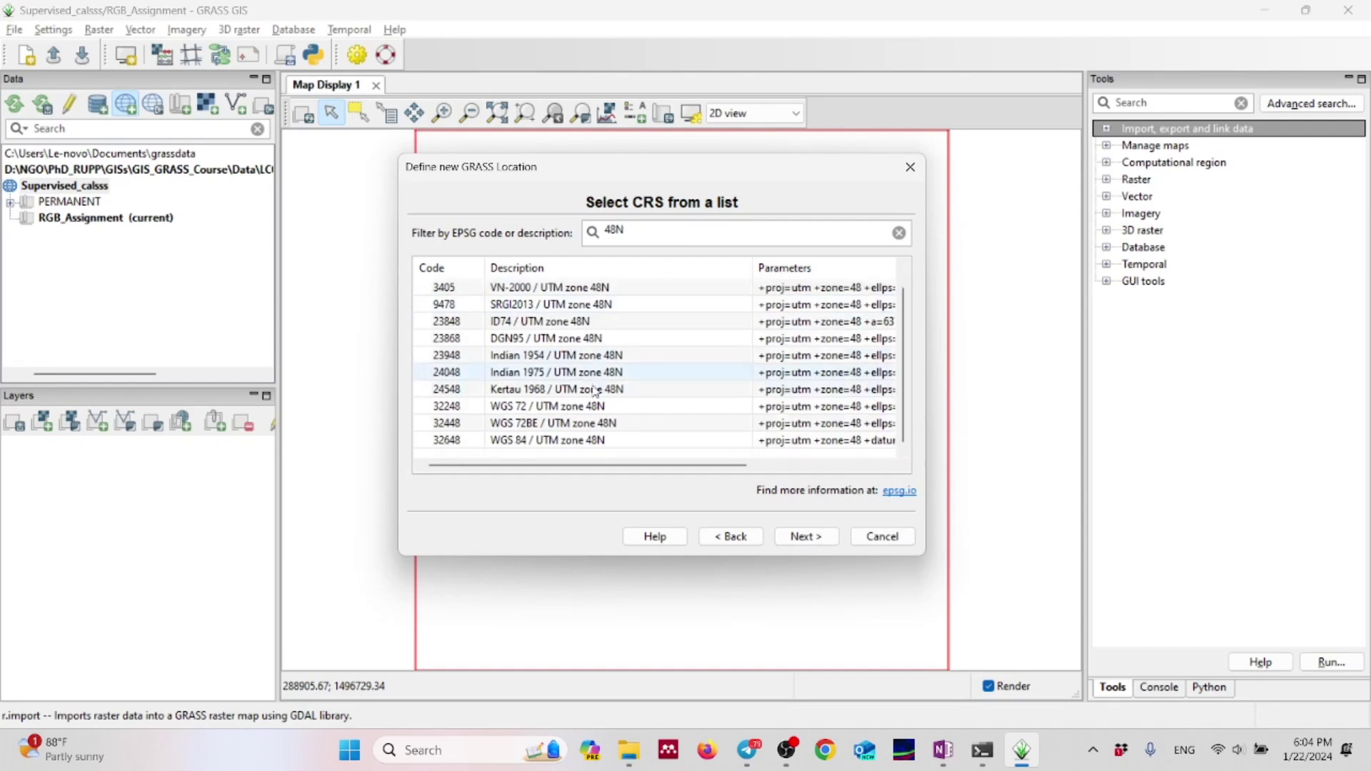
left_click(589, 440)
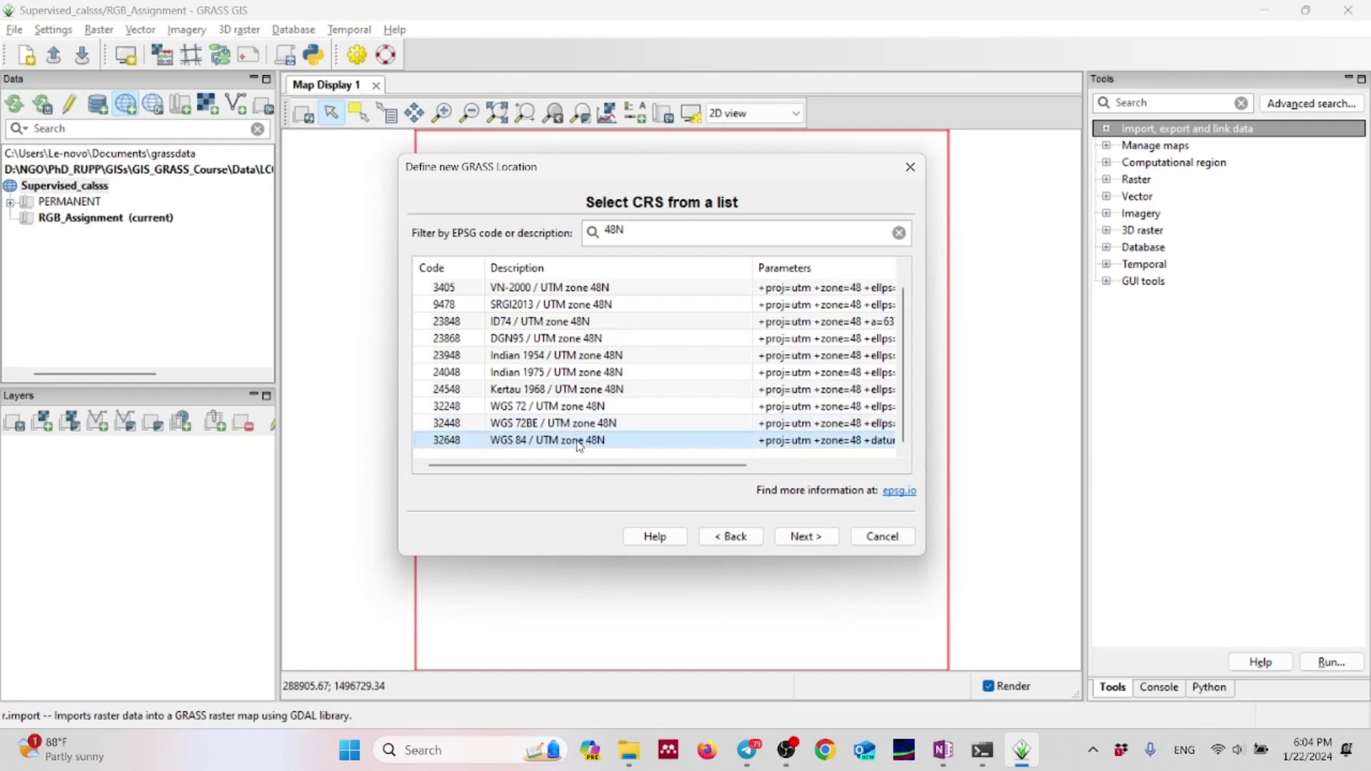
left_click(808, 535)
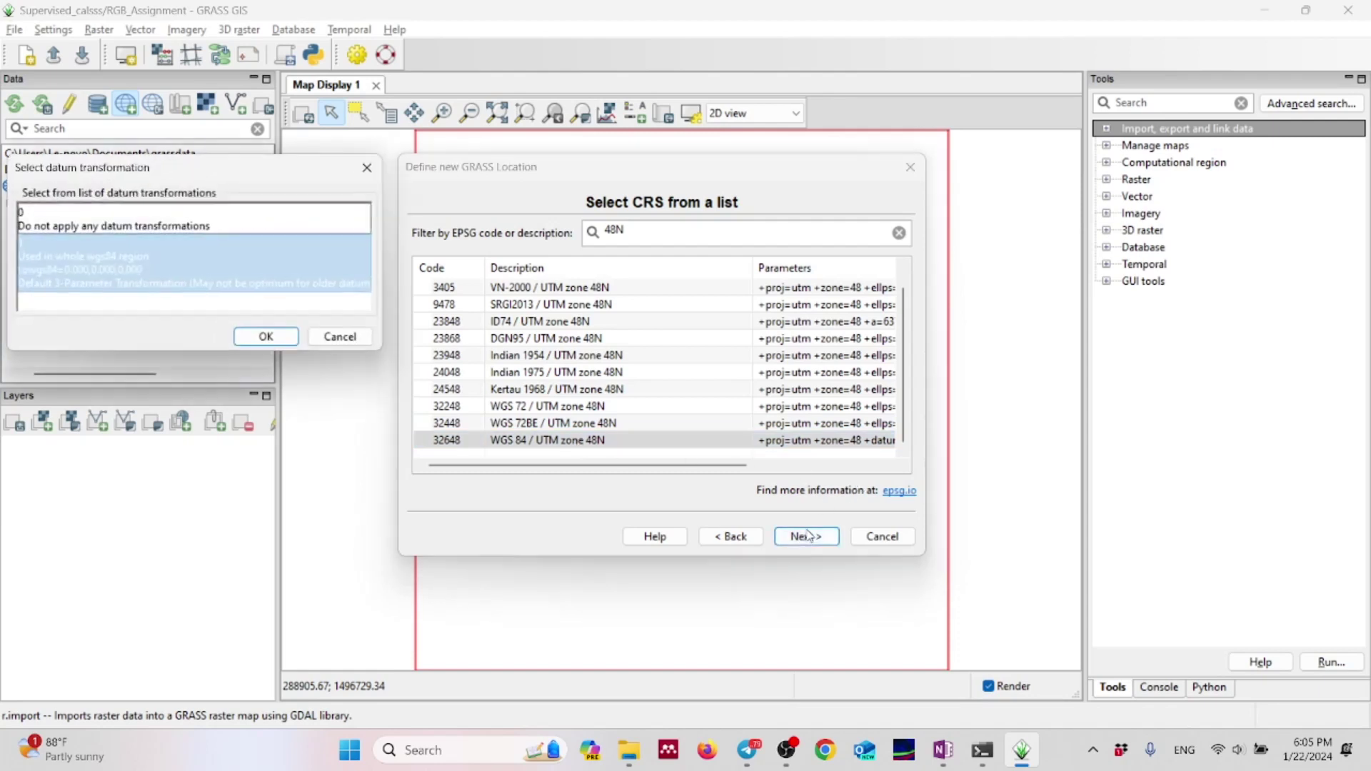
- Accept the default datum transformation and finish creating RGB_Assignment with mapset PERMANENT
left_click(265, 336)
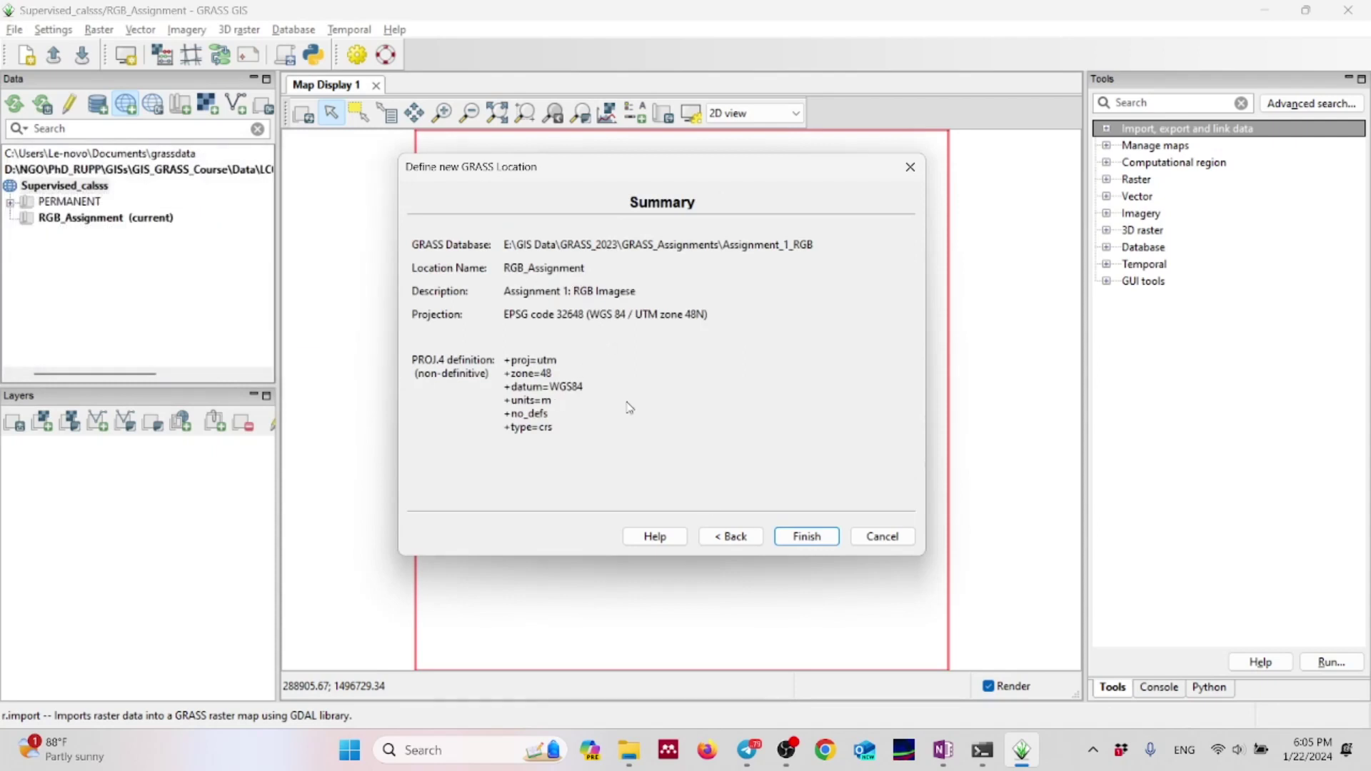
left_click(805, 540)
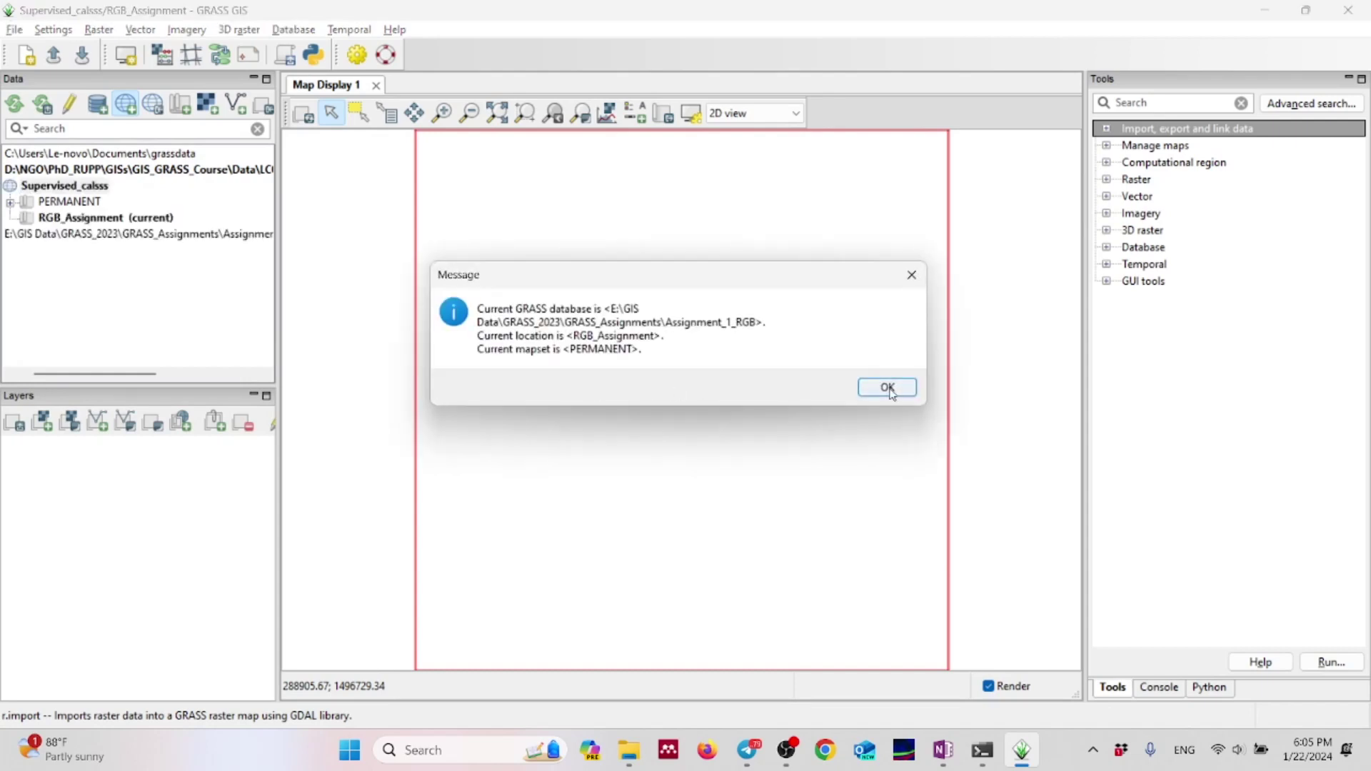
left_click(888, 389)
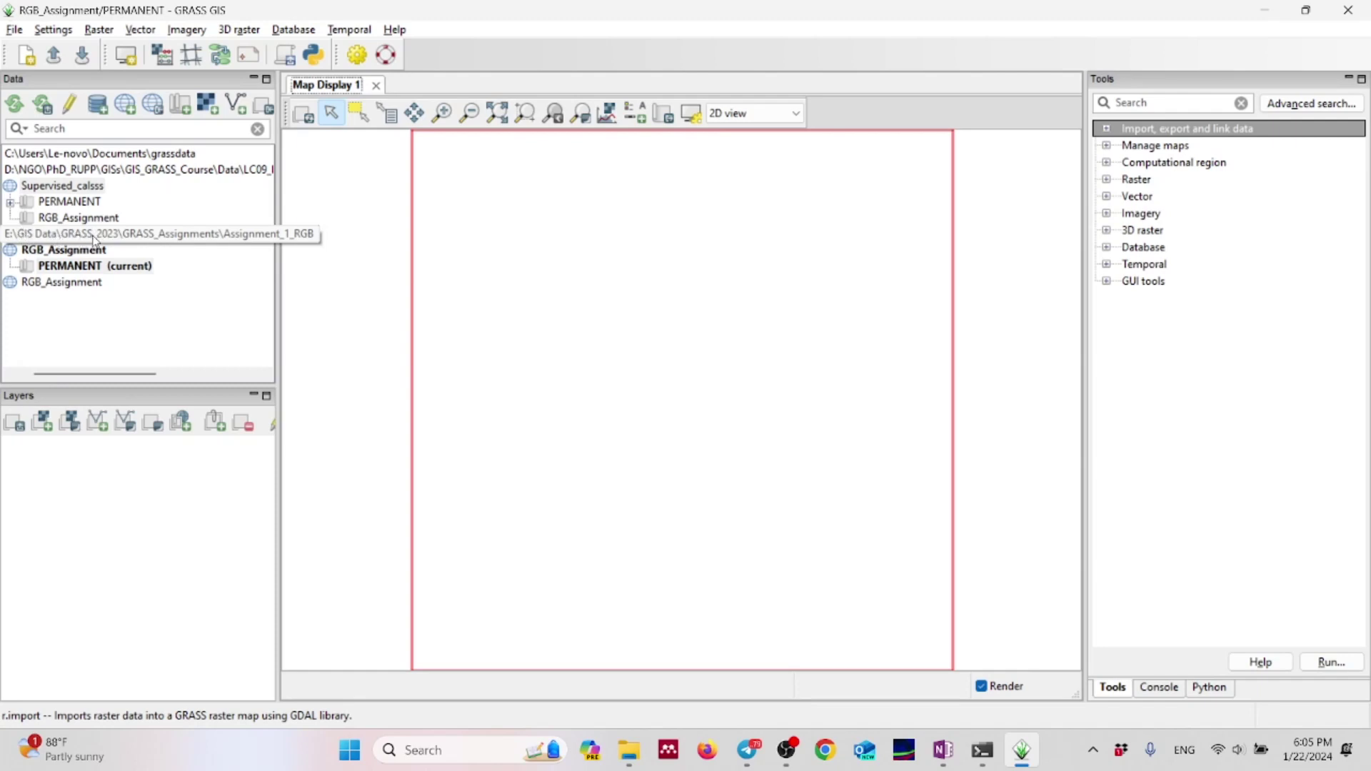
- Launch 'Simplified raster import with reprojection' from the Import raster data tools
left_click(155, 239)
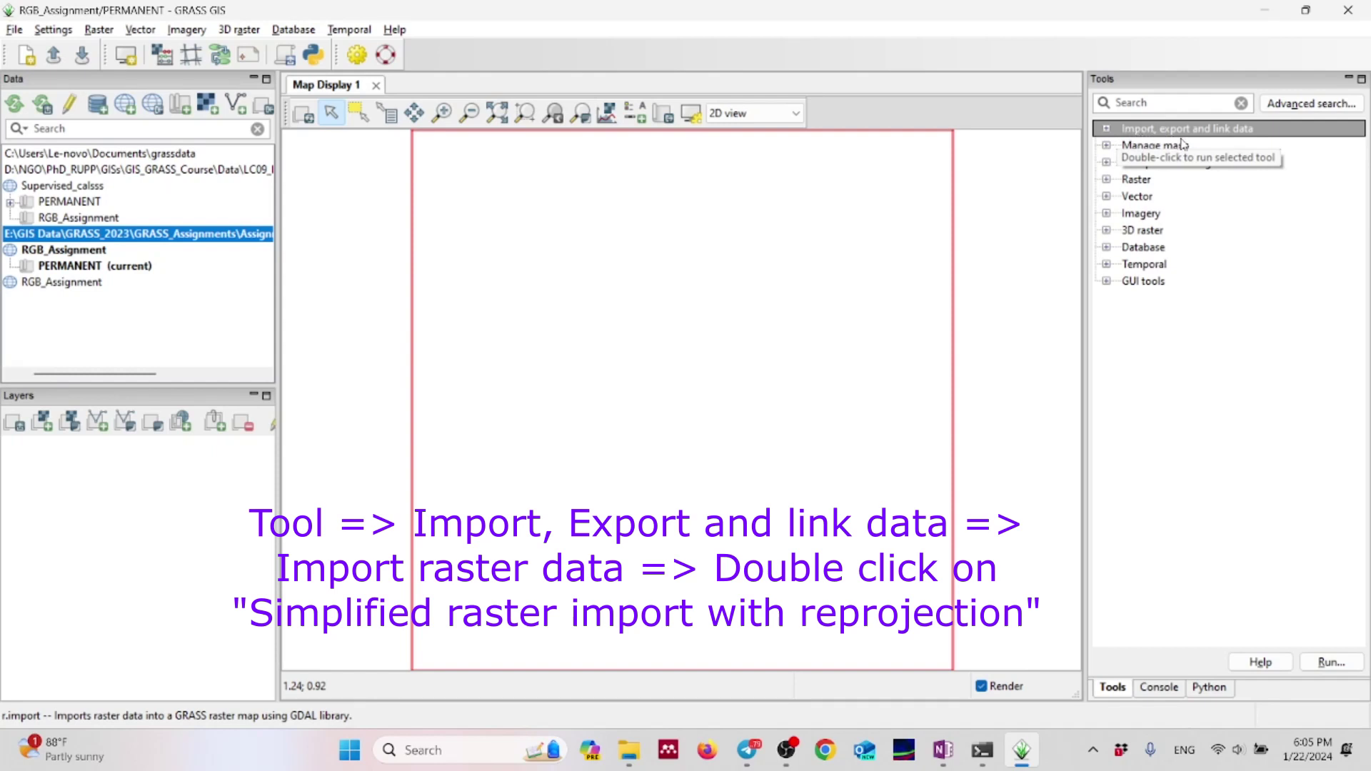
left_click(1107, 129)
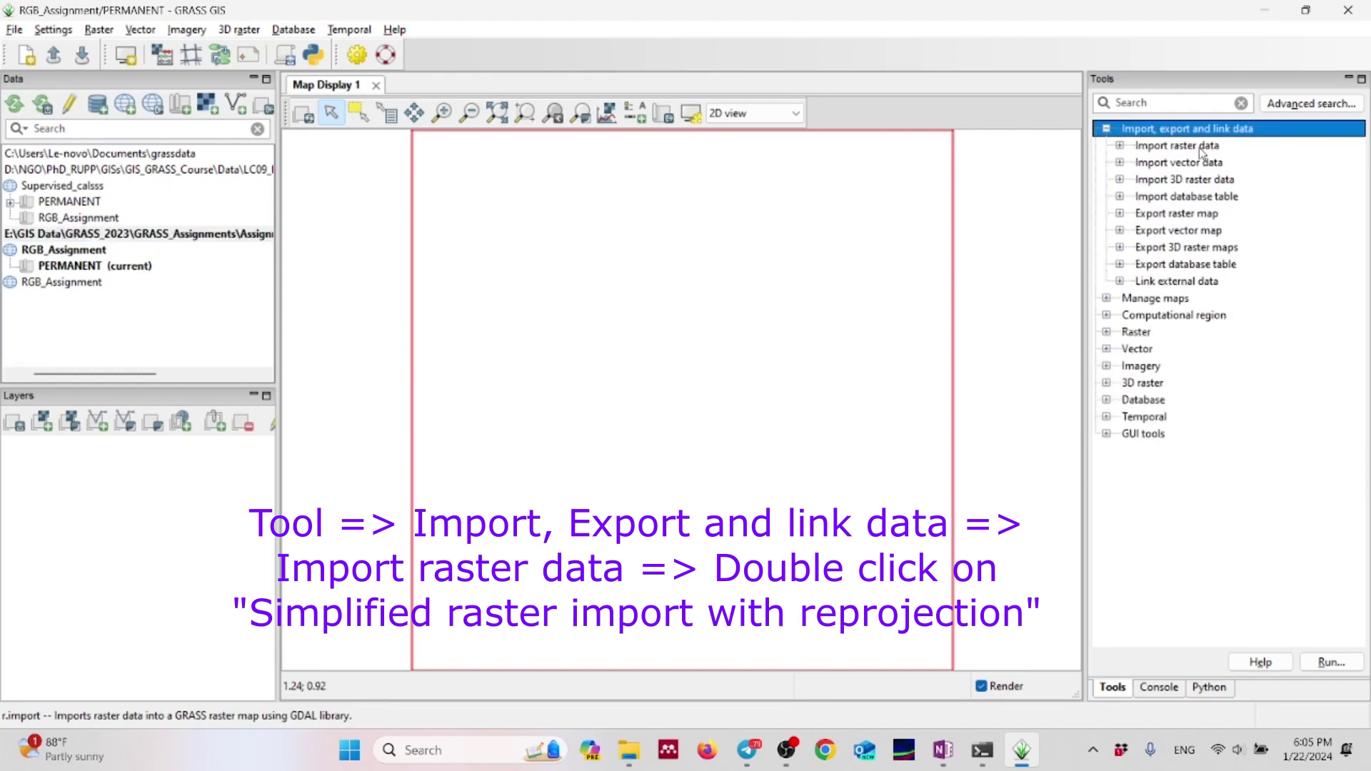
left_click(1120, 146)
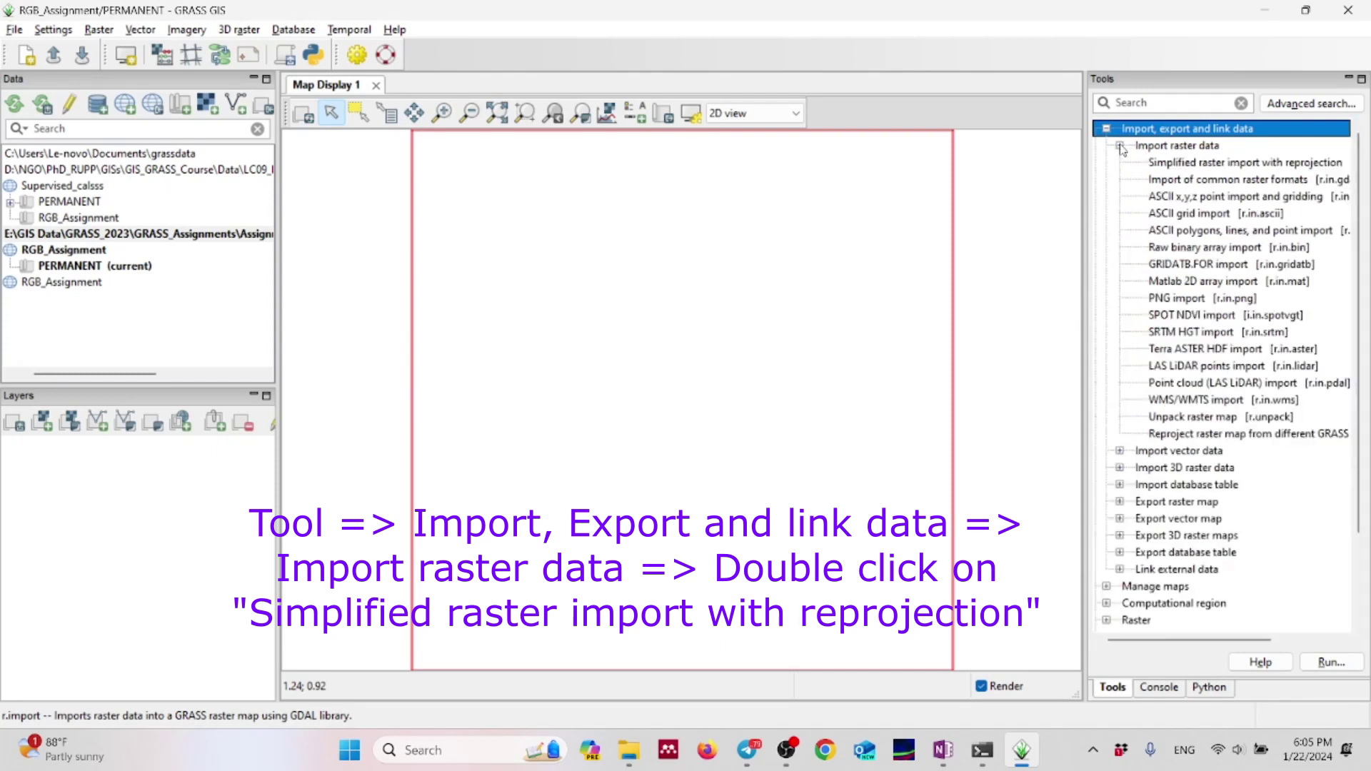
left_click(1182, 167)
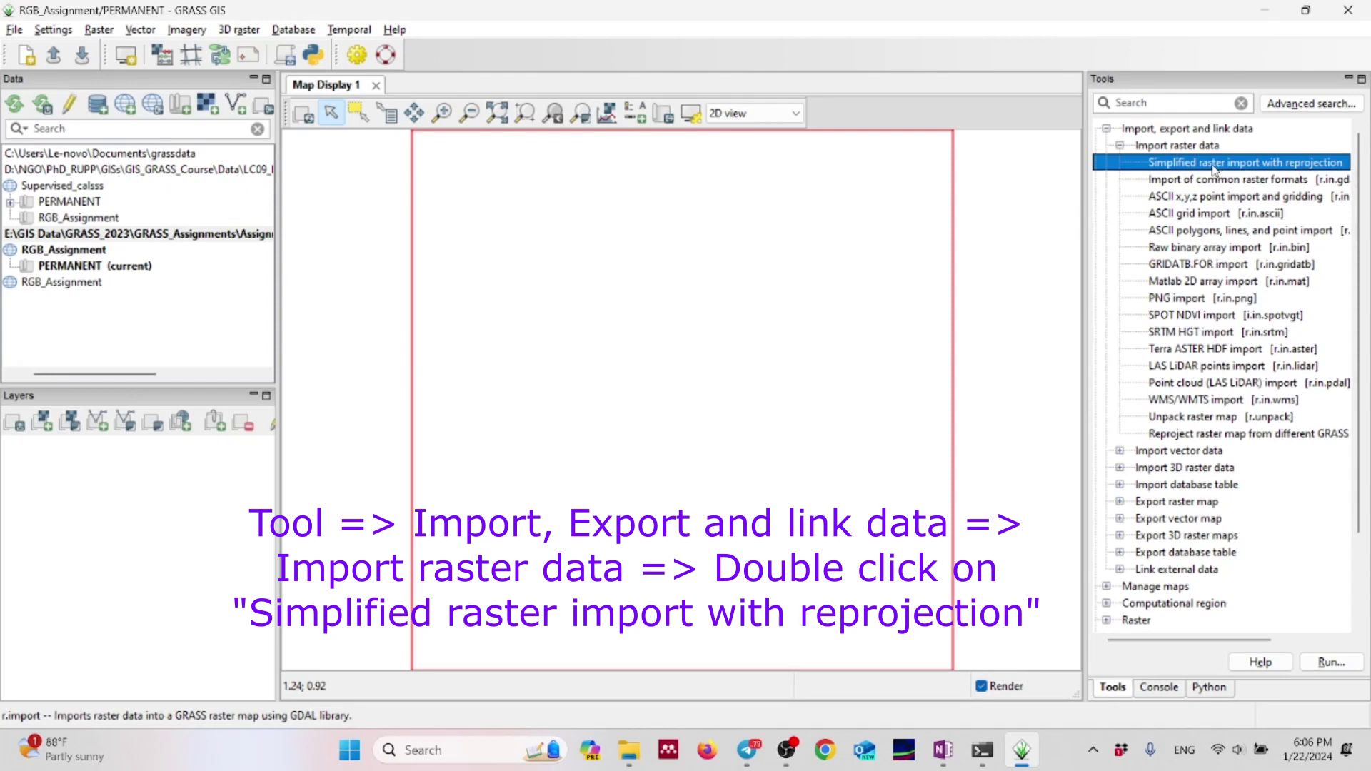
double_click(1214, 168)
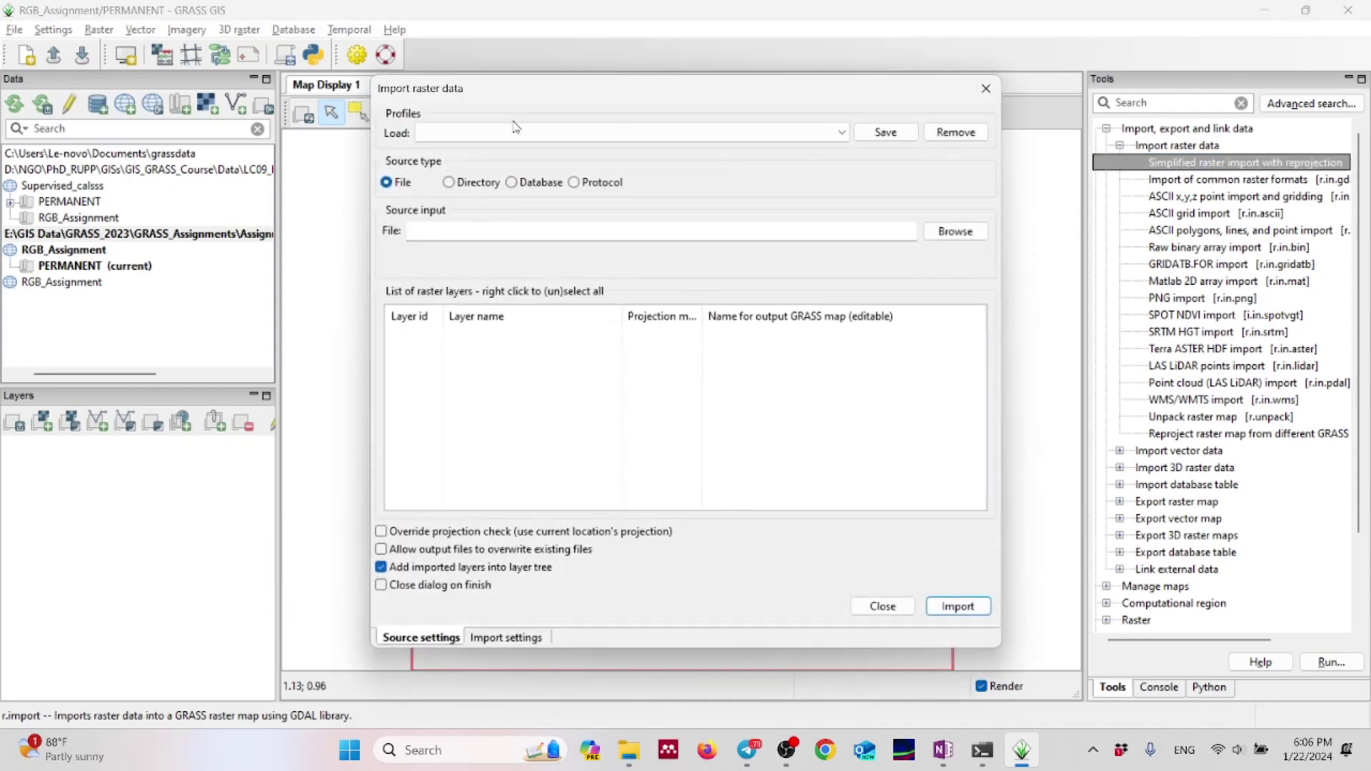
- Switch the import source type to Directory with file extension tif
left_click(448, 183)
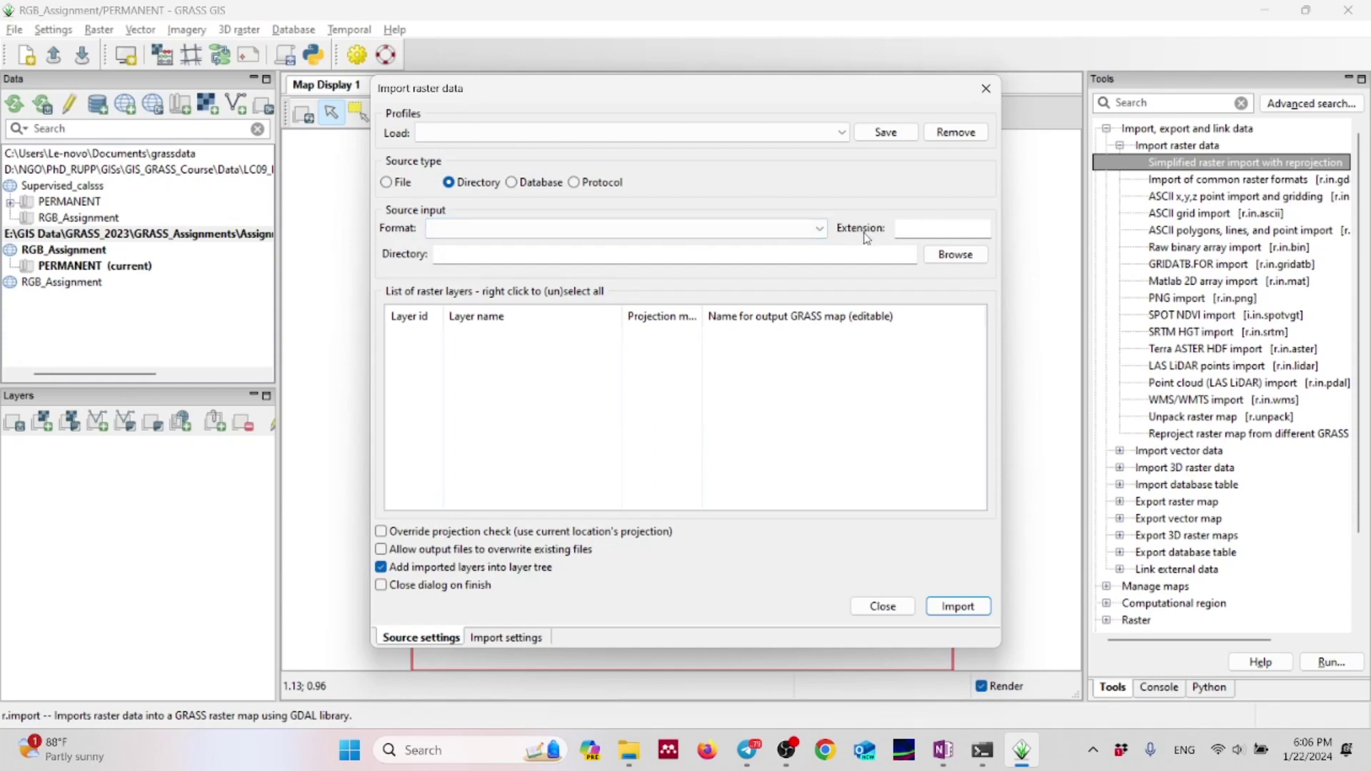
left_click(913, 229)
type("tif")
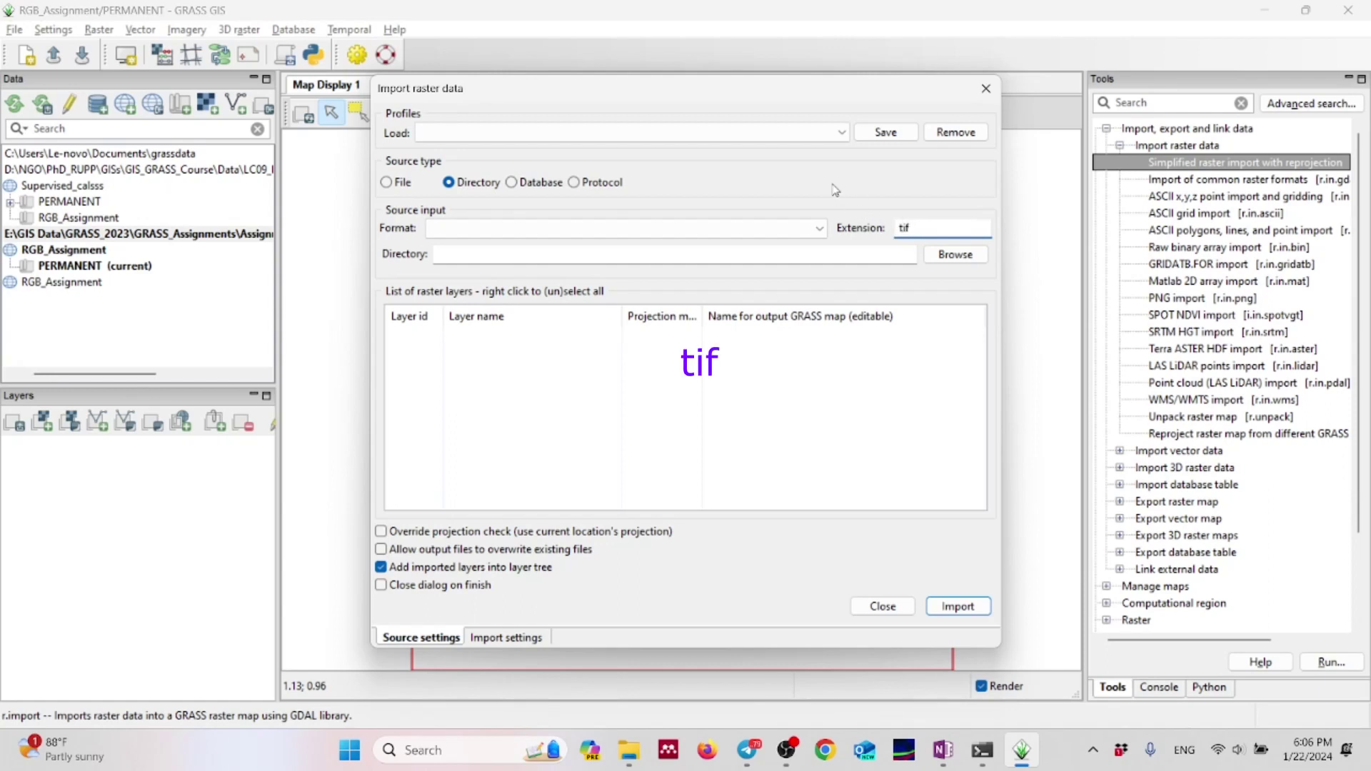
left_click(960, 257)
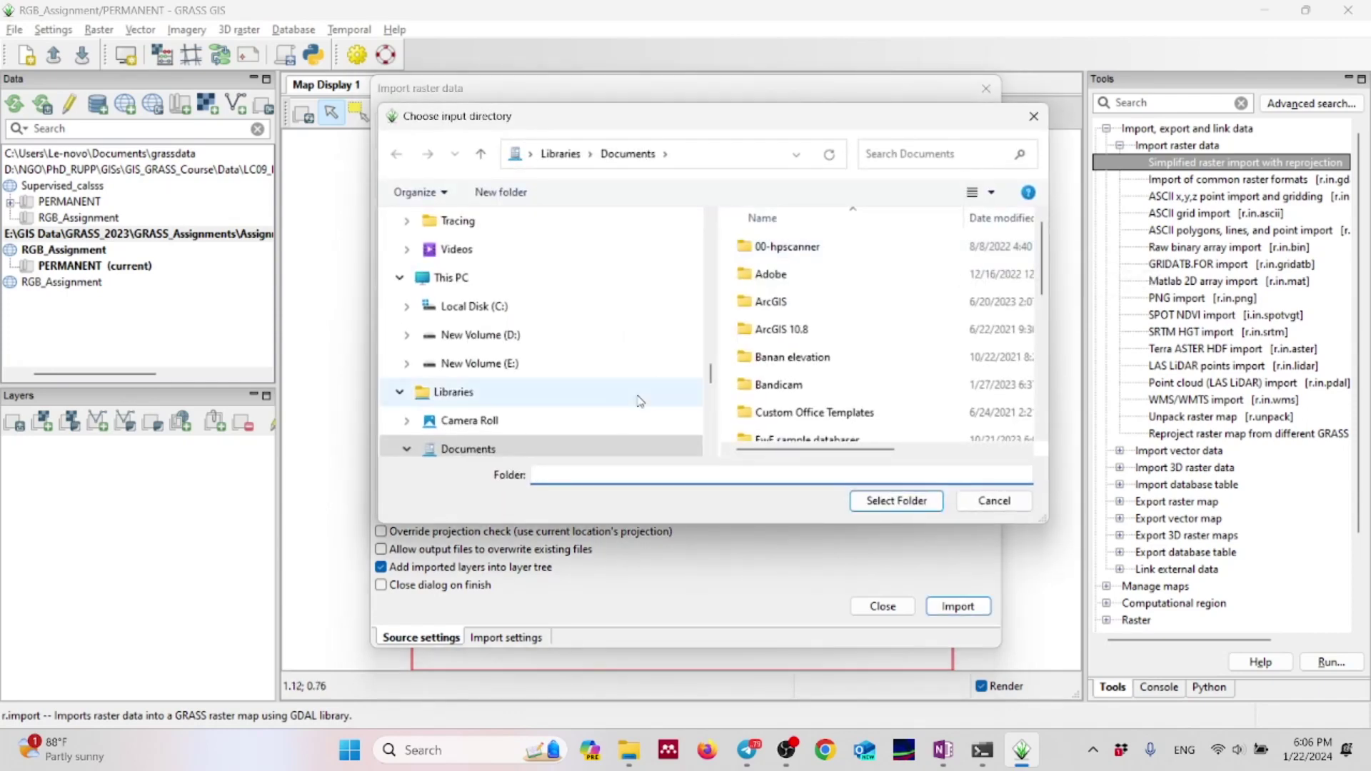
- Use the LT05_L2SP_127051_20101226_20200823_02_T1 folder in Data_USGS_Trapeang_Thmar as input directory
left_click(406, 365)
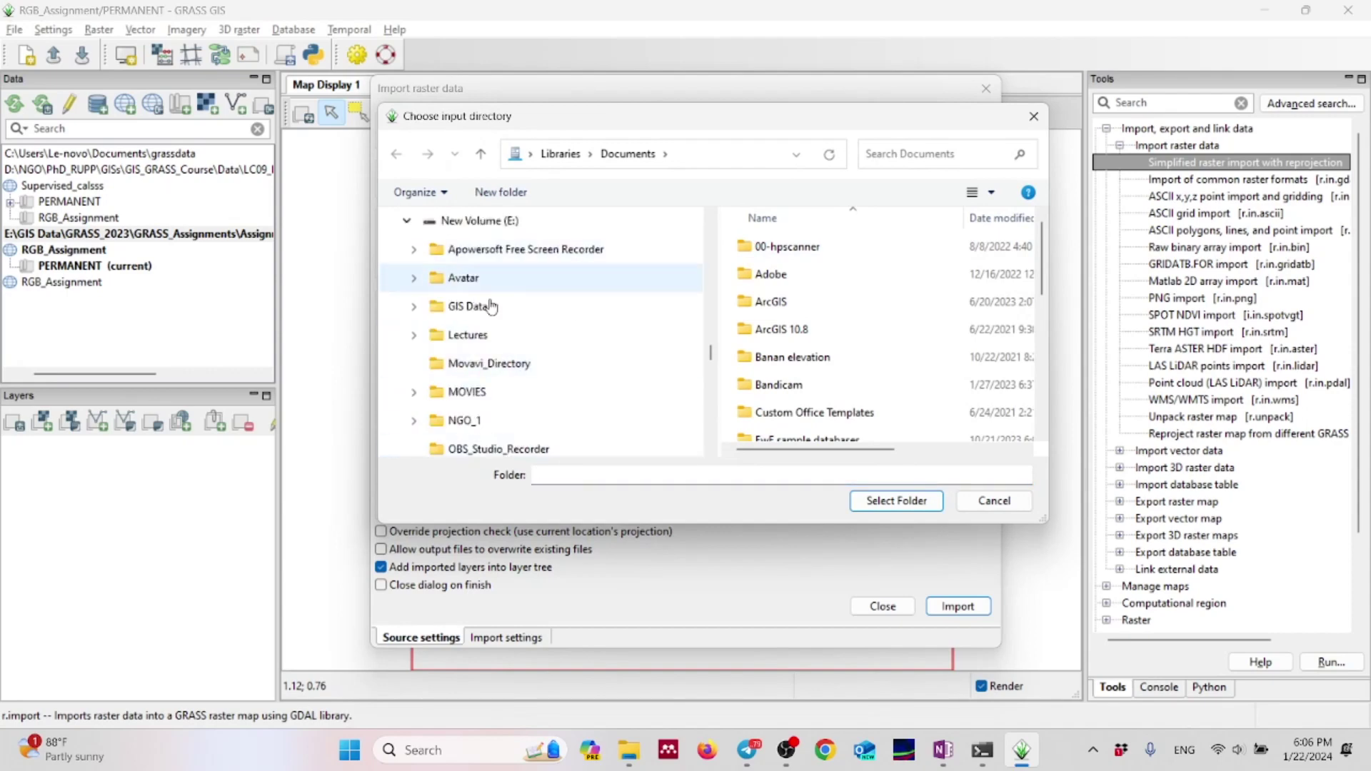
left_click(414, 306)
left_click(420, 307)
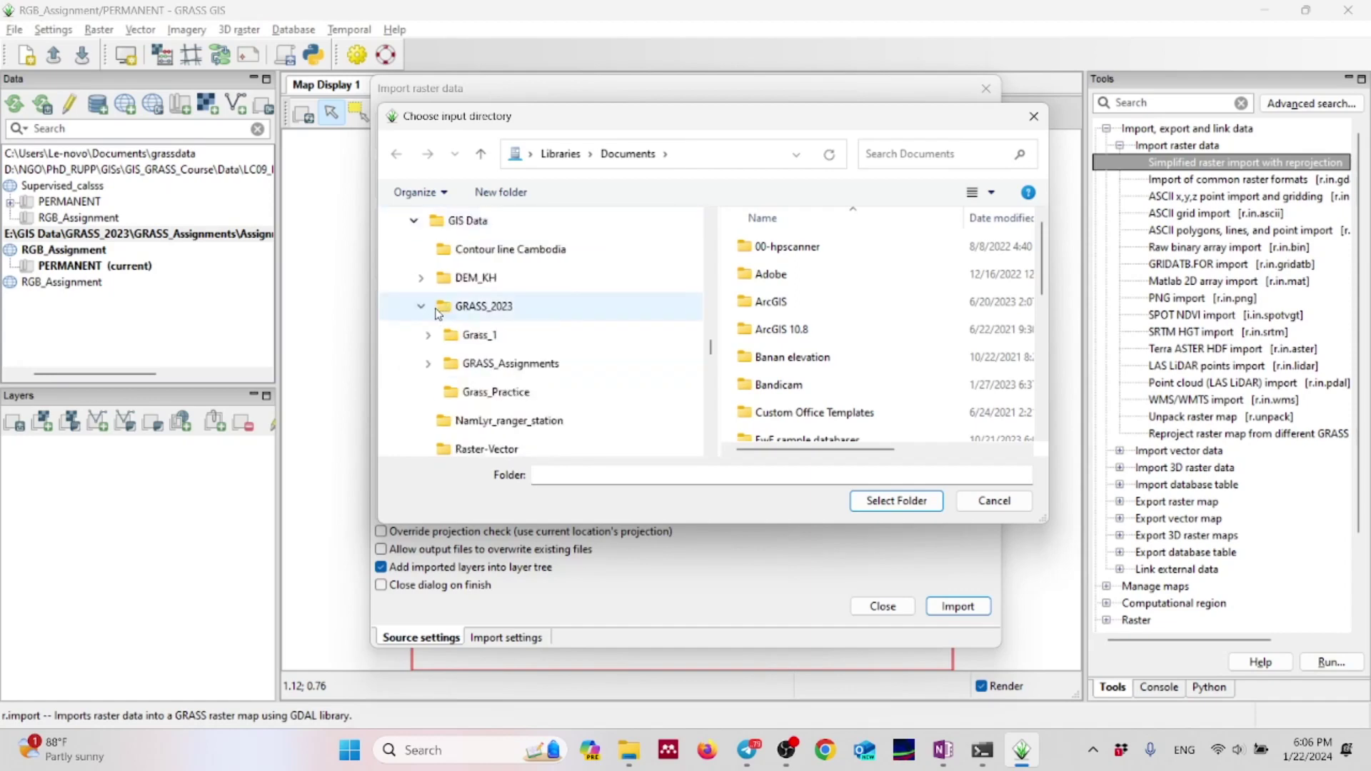
left_click(457, 307)
left_click(428, 362)
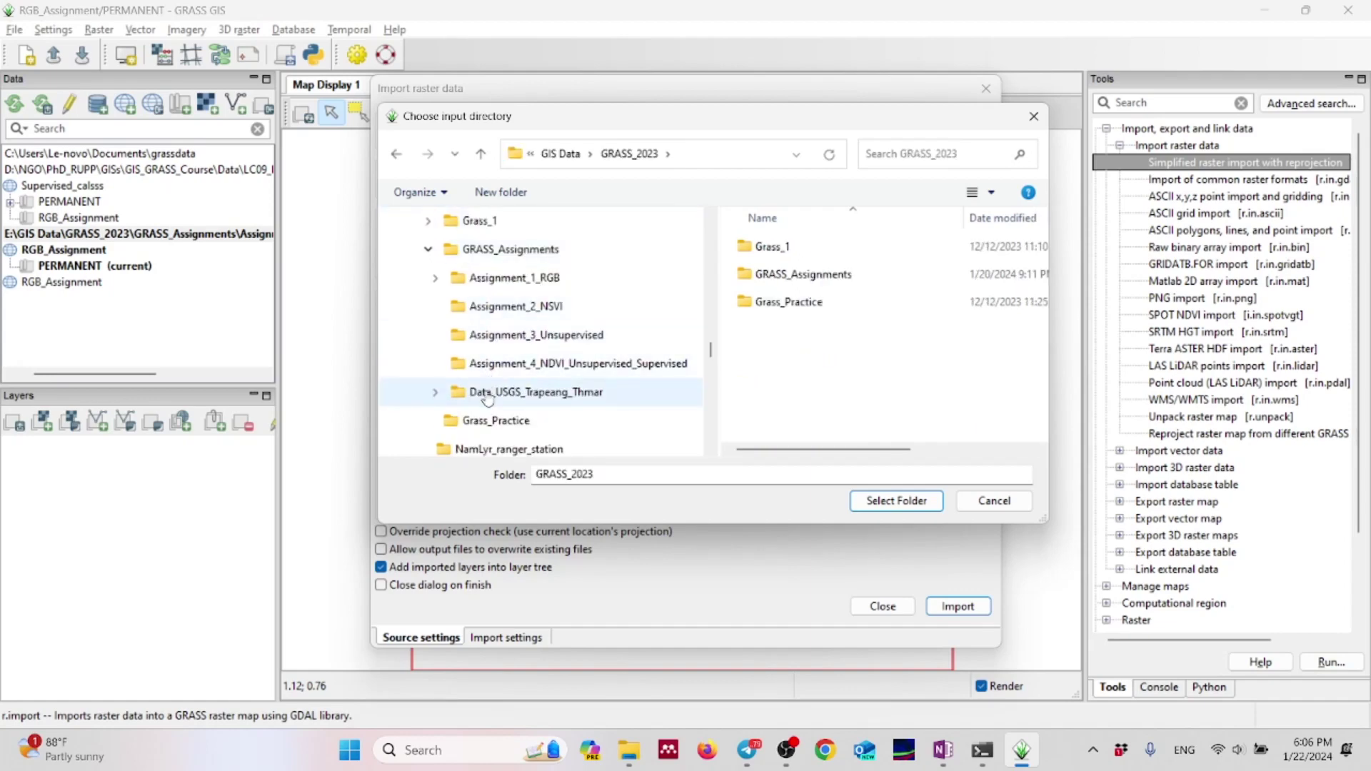
left_click(437, 393)
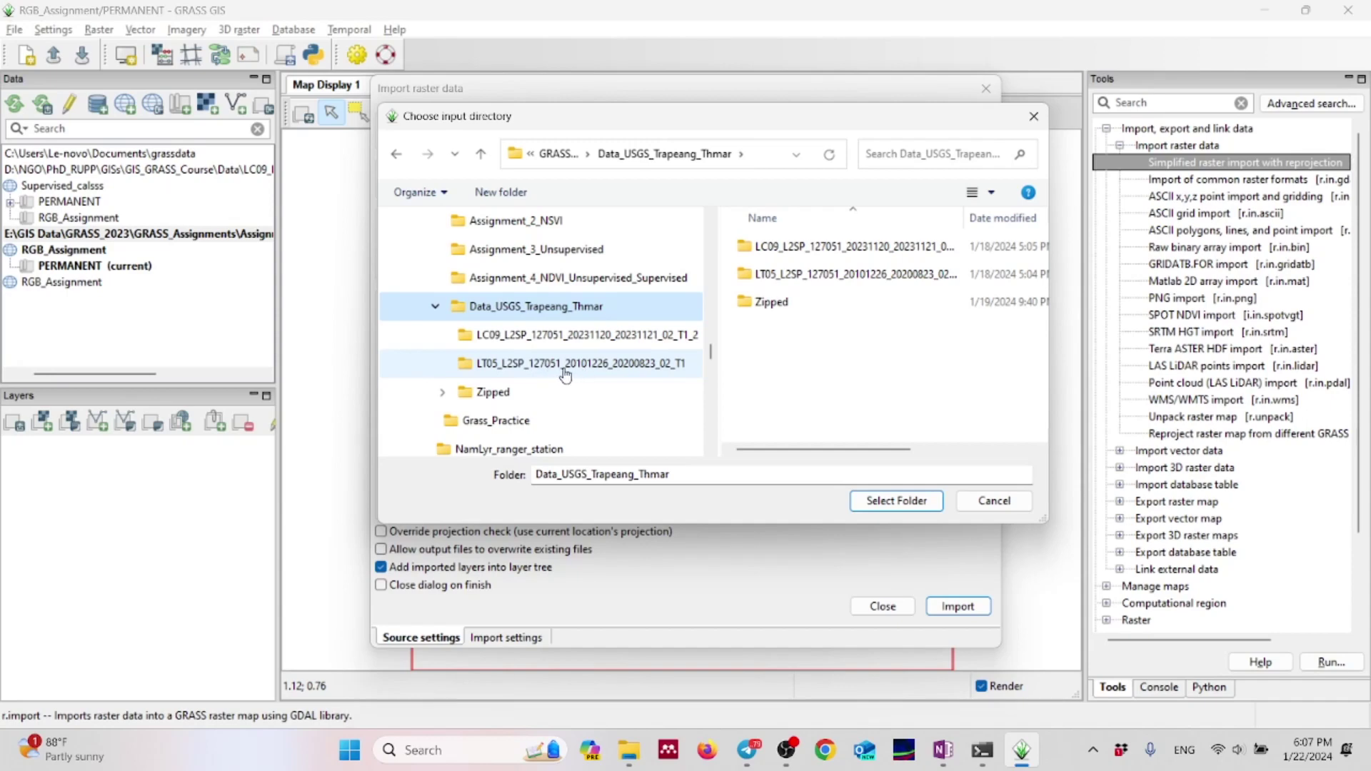
left_click(565, 370)
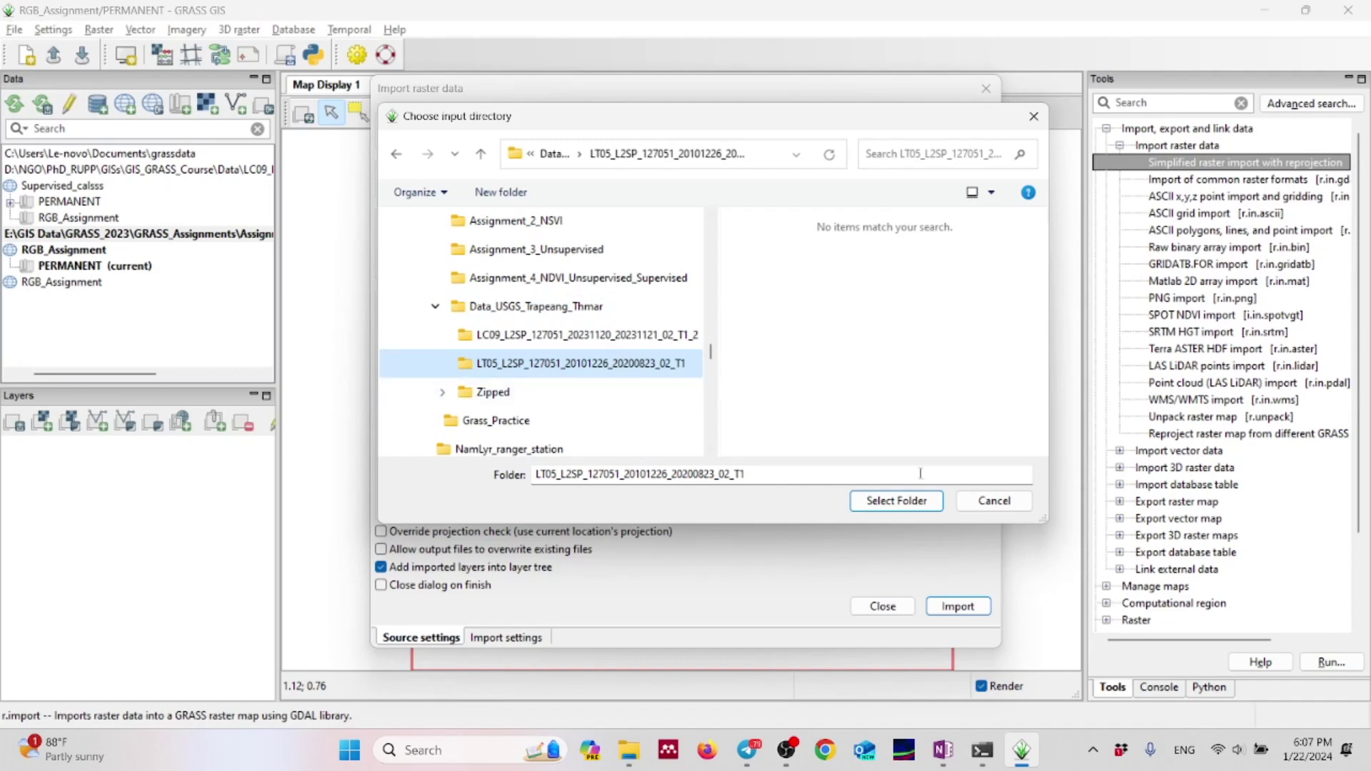
left_click(885, 504)
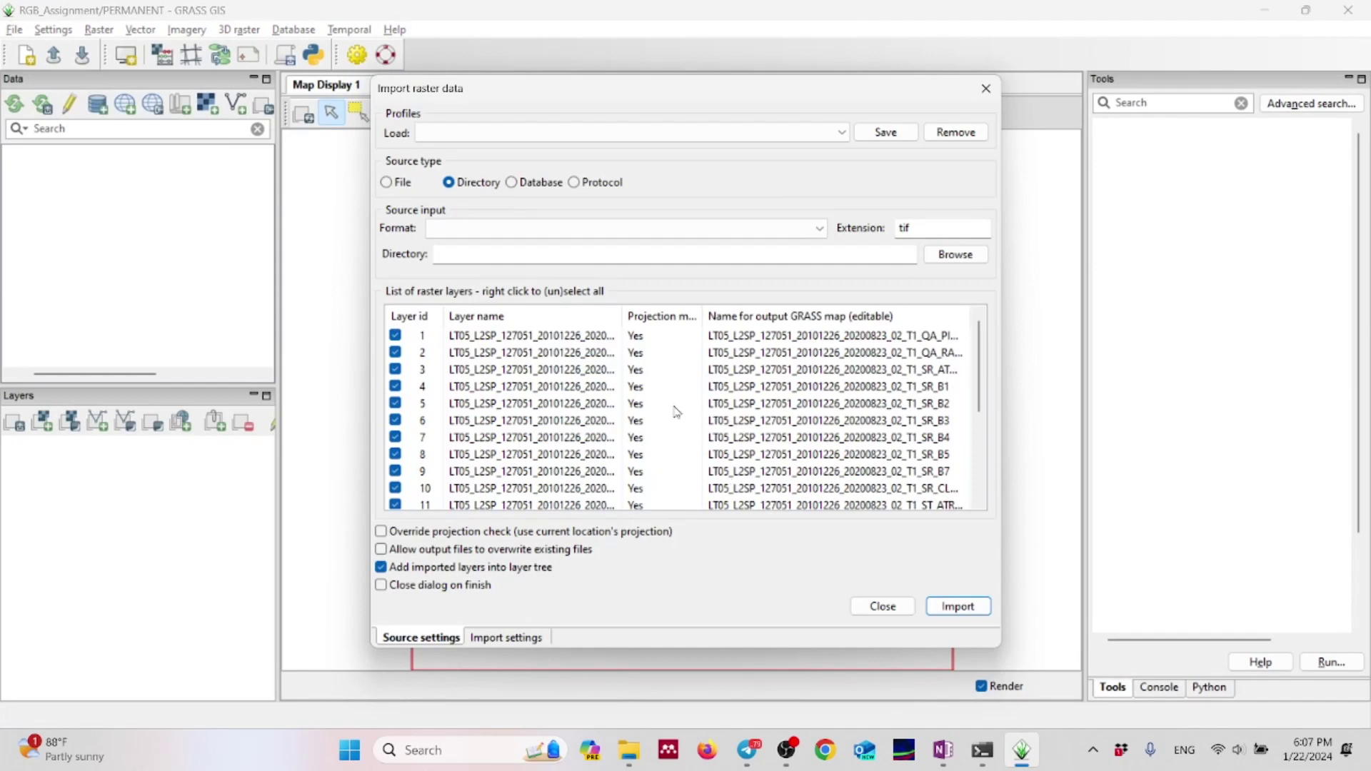
left_click(943, 613)
- Import all listed Landsat 5 tif bands, check the console log, and close the dialog
left_click(883, 601)
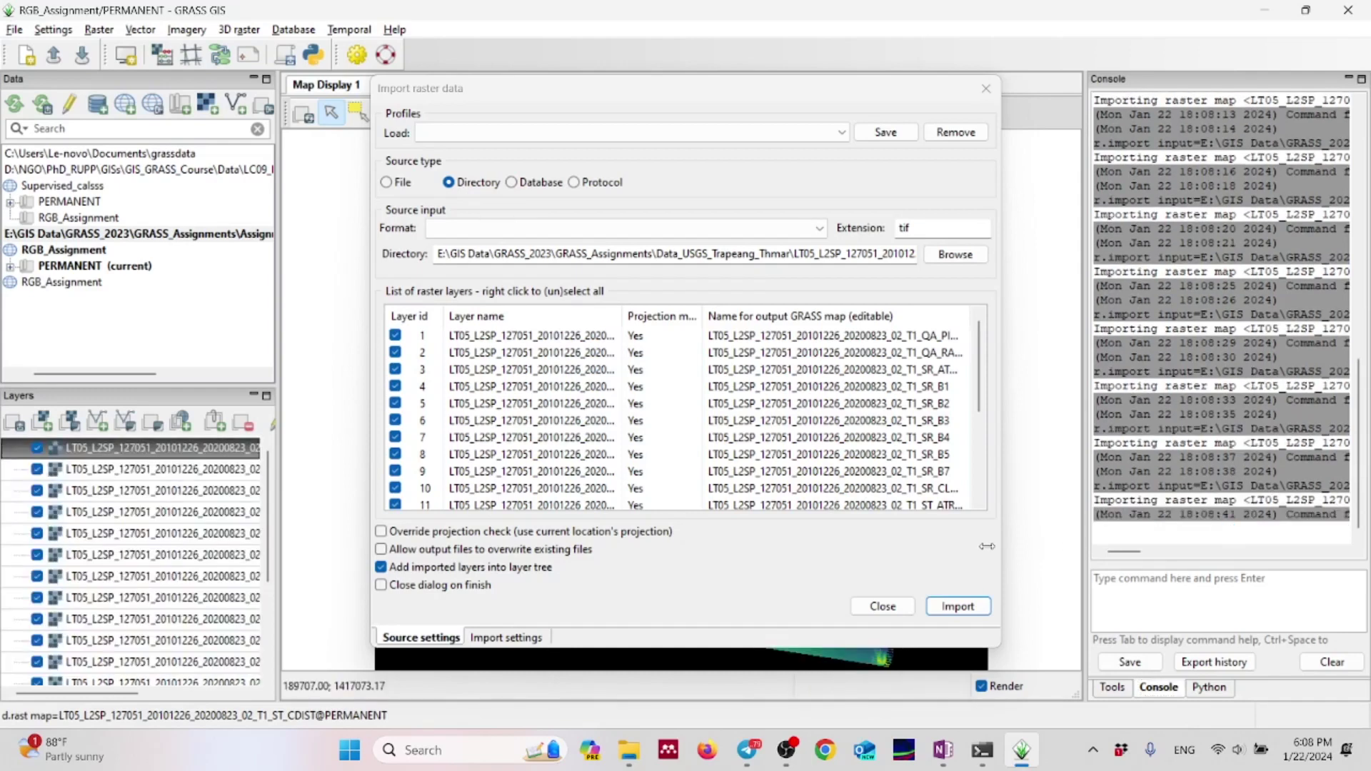
left_click_drag(975, 546, 977, 546)
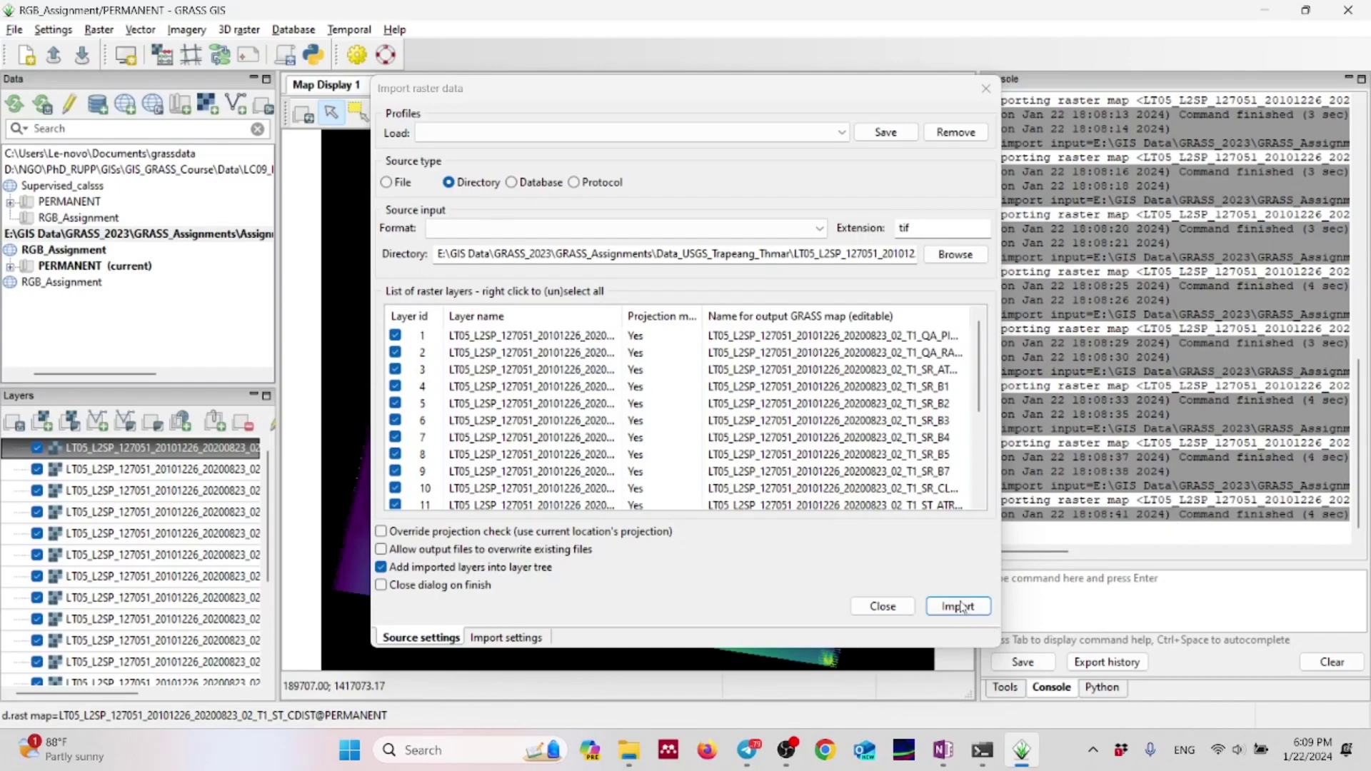
left_click(883, 606)
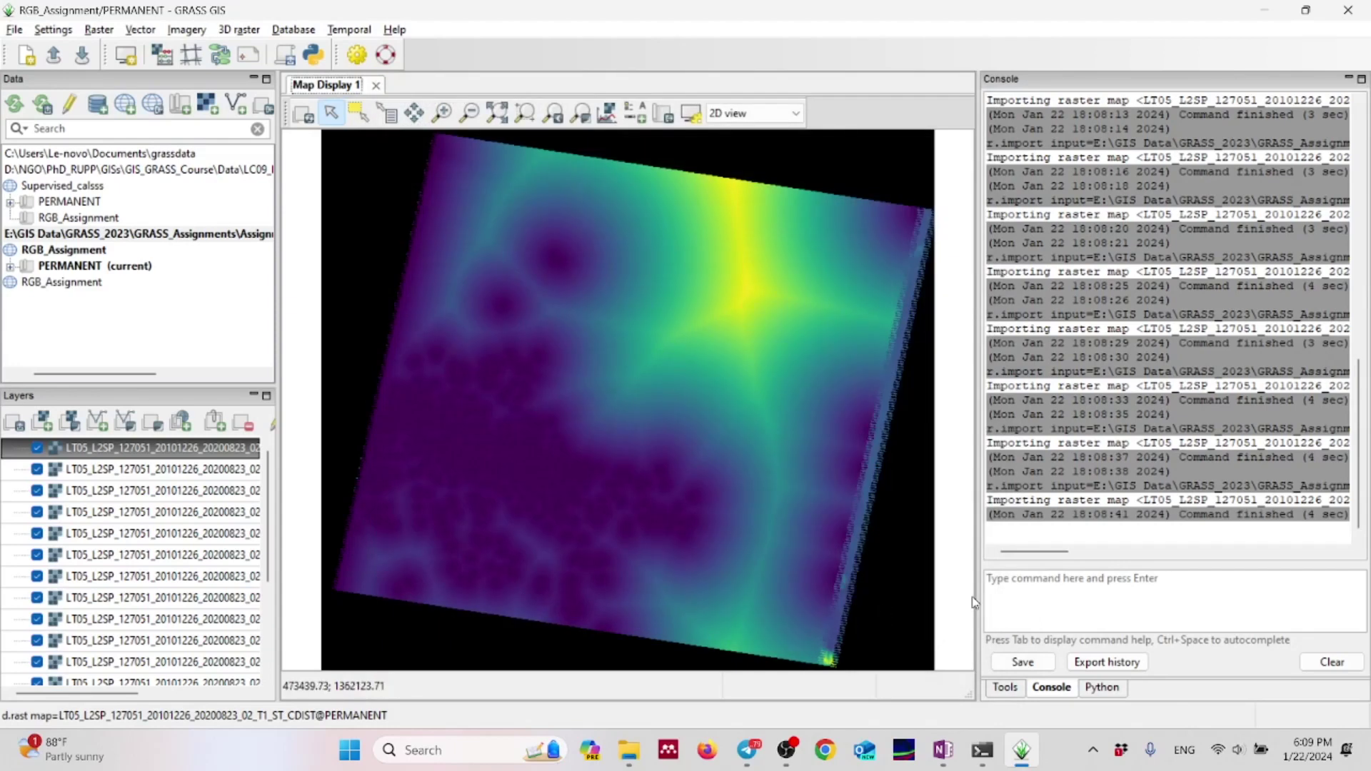
- Widen the map display and scroll through the imported Landsat band layers
left_click_drag(978, 597, 1051, 598)
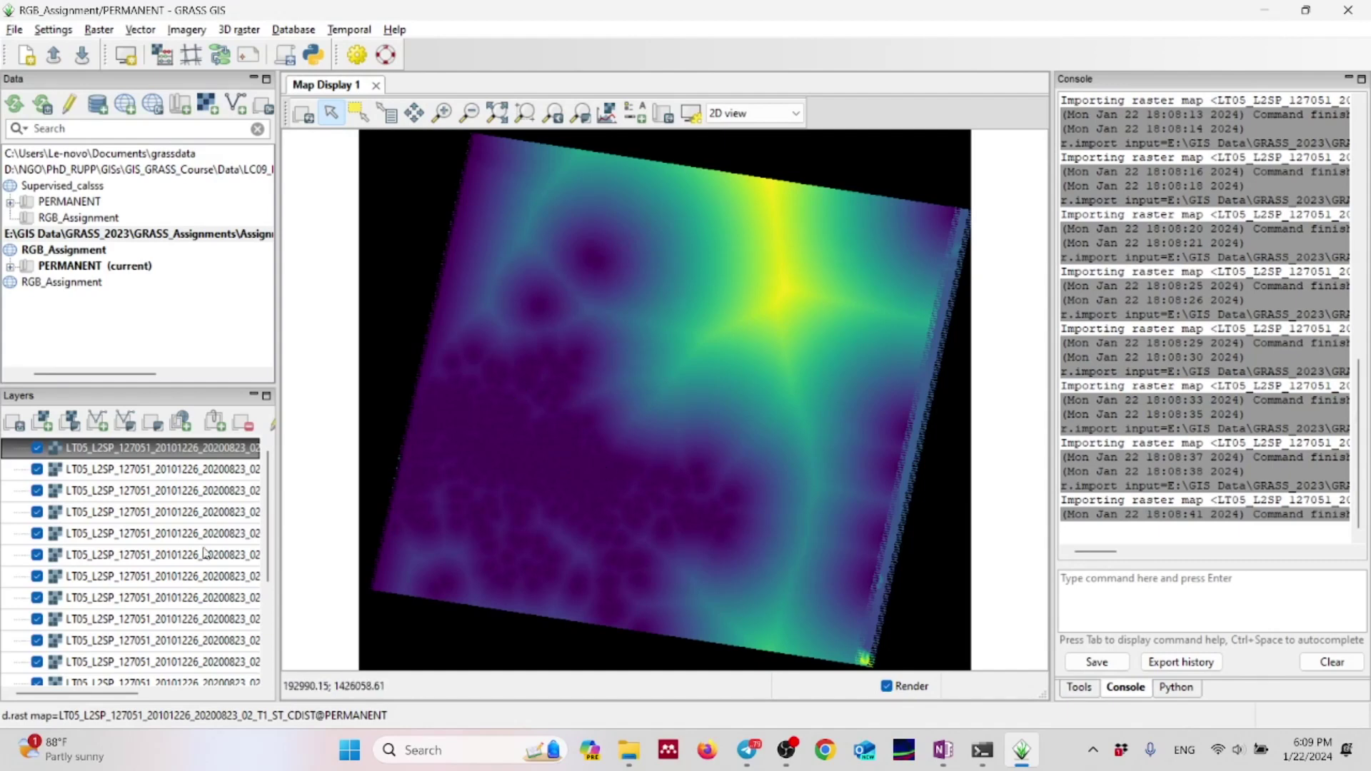
scroll(208, 550, "down", 2)
scroll(207, 554, "up", 2)
scroll(206, 554, "down", 2)
scroll(205, 554, "up", 2)
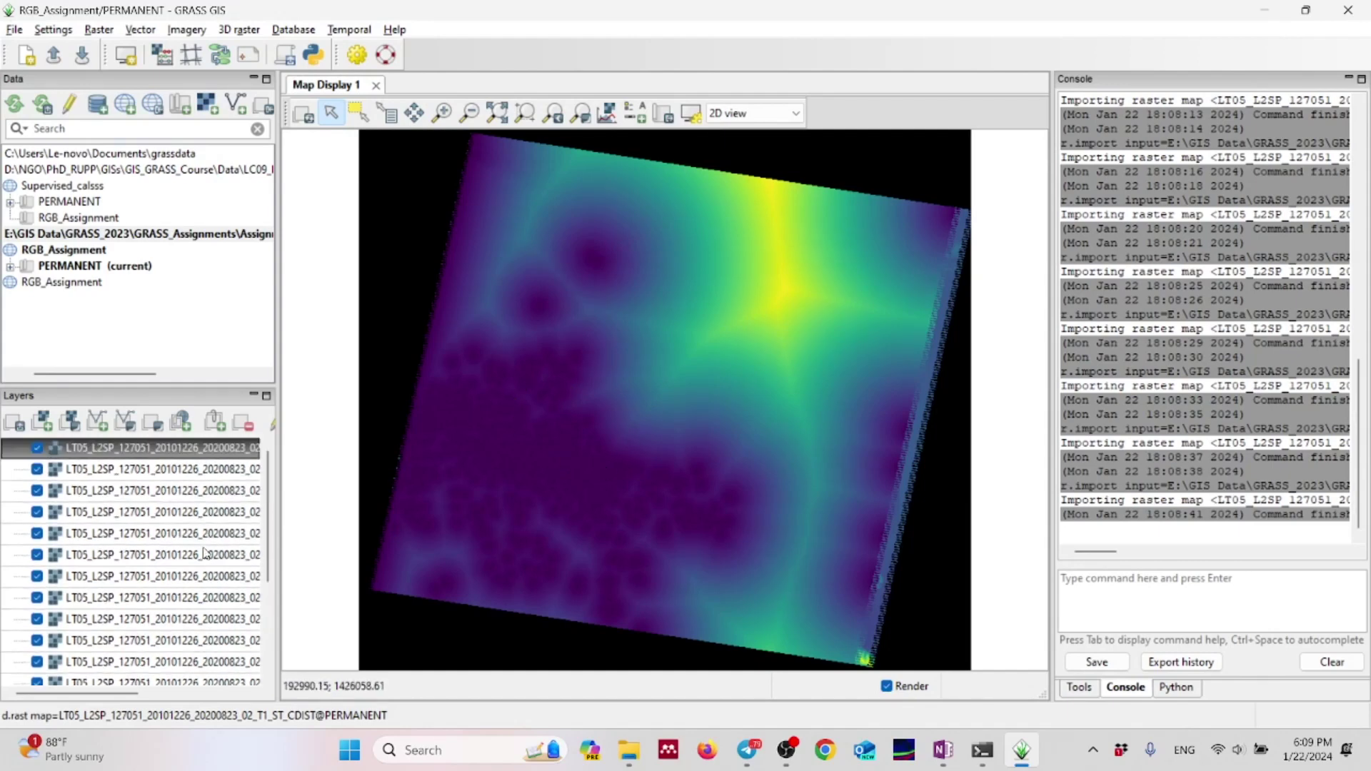